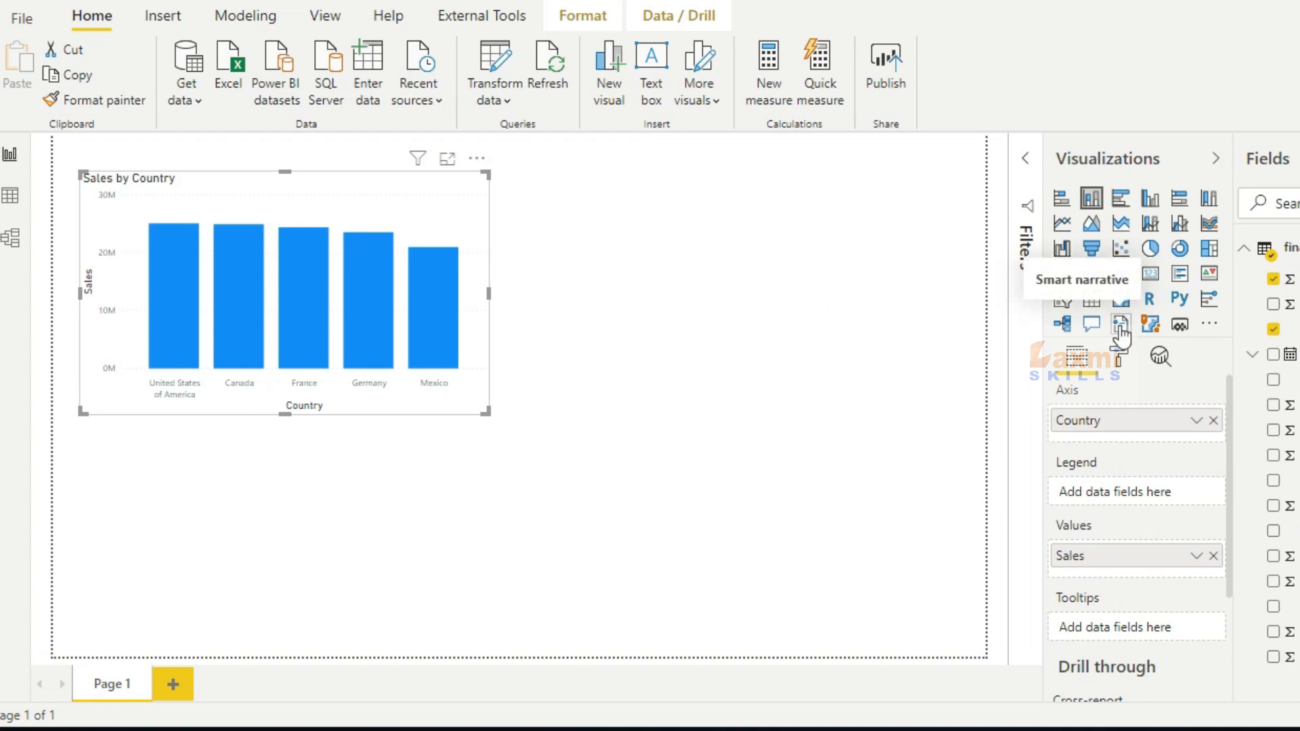
# - Check in the global options that the Smart narrative visual preview feature is enabled
pyautogui.click(22, 24)
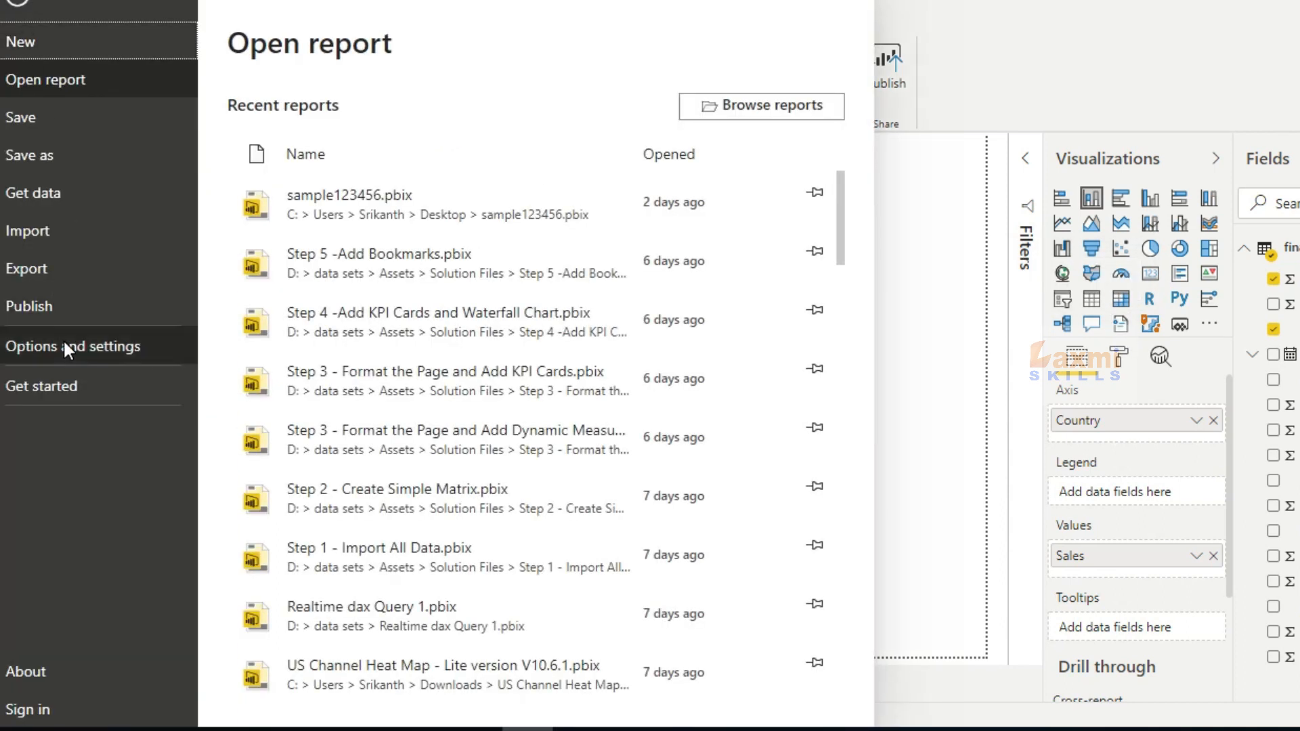
pyautogui.click(65, 344)
pyautogui.click(298, 111)
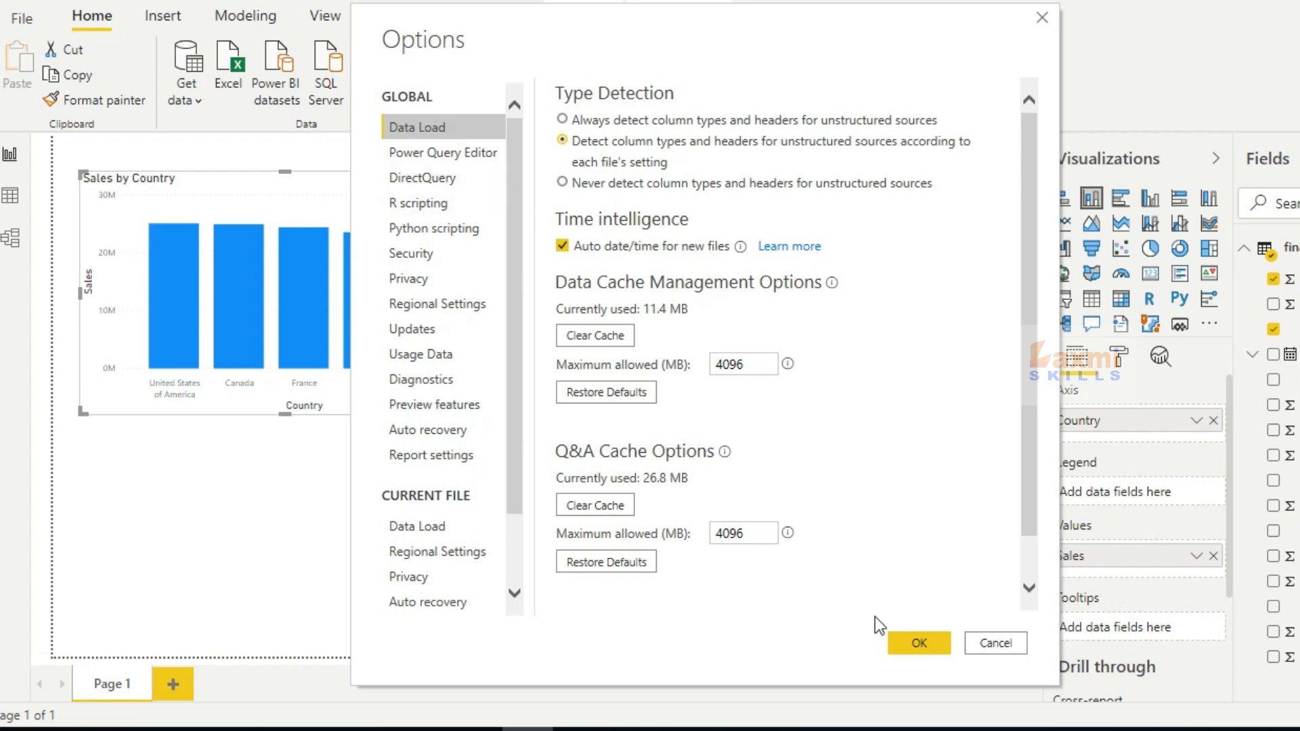
pyautogui.click(426, 403)
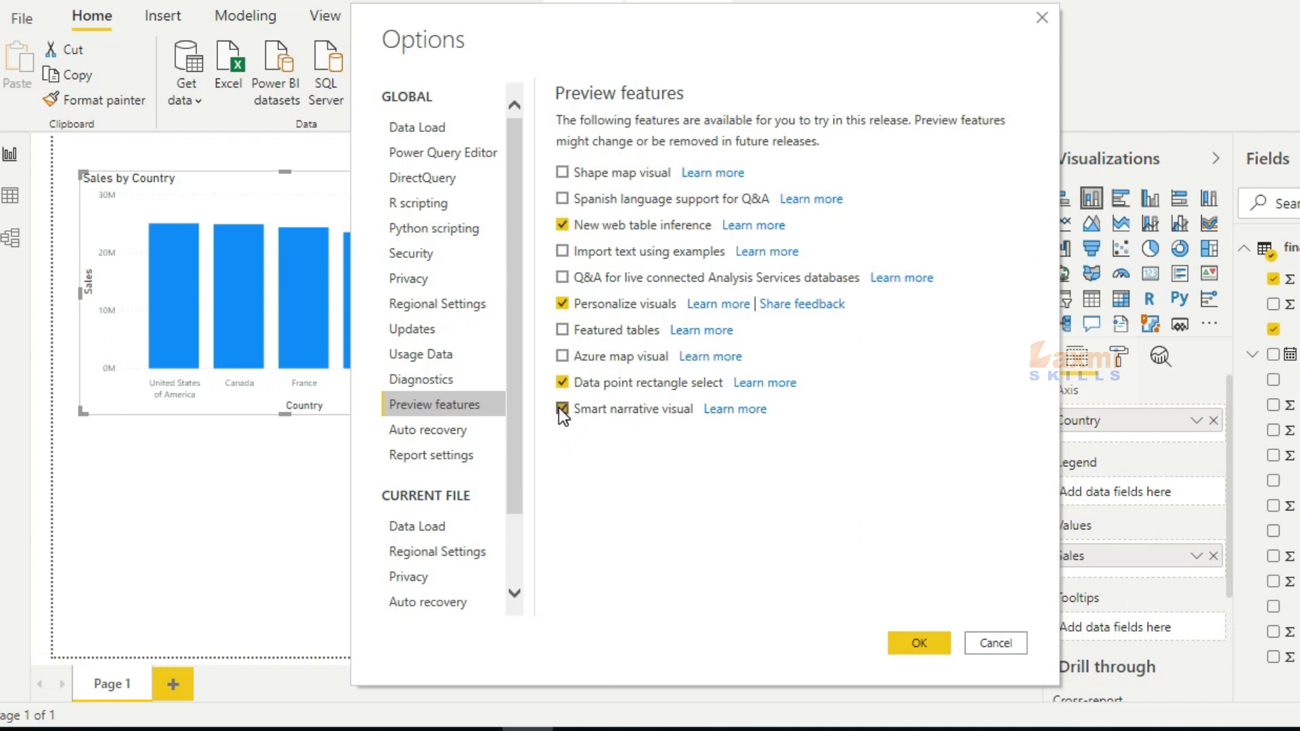
pyautogui.click(1043, 19)
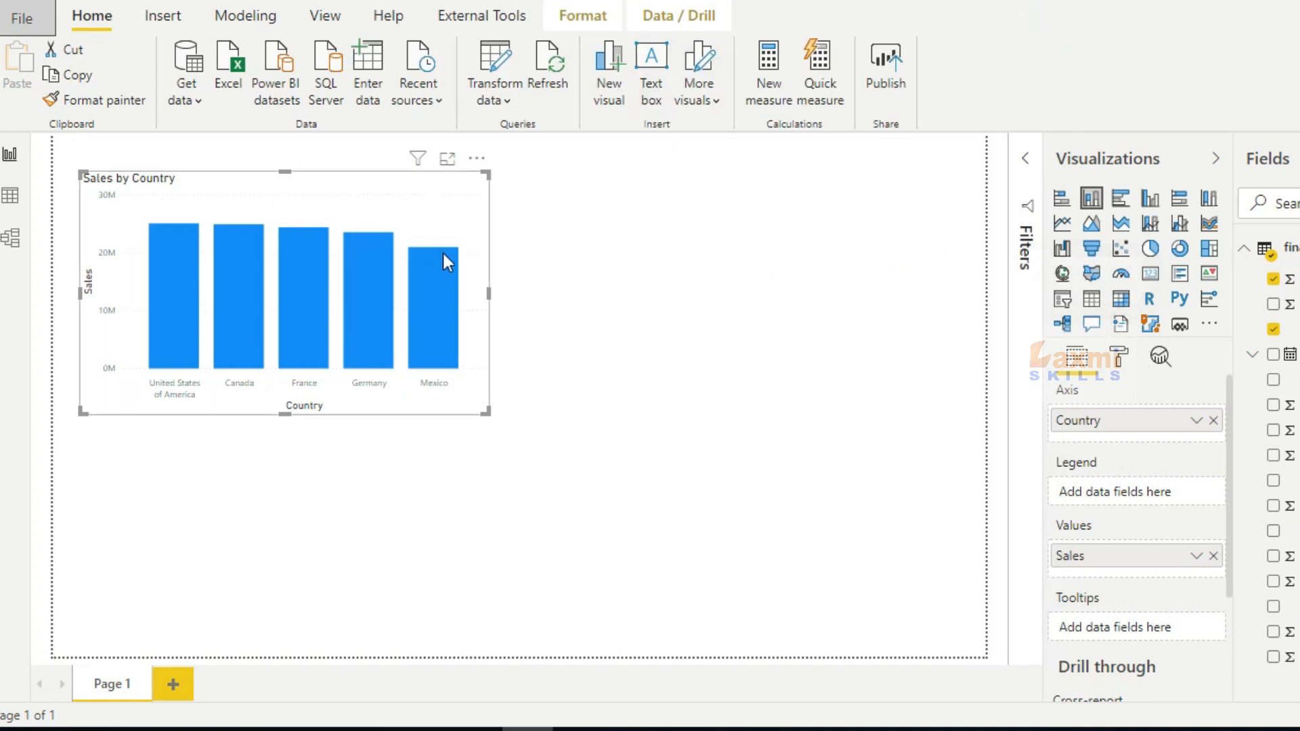
# - Summarize the Sales by Country chart as a smart narrative and stretch the narrative box upward to near the page's upper edge
pyautogui.rightClick(439, 202)
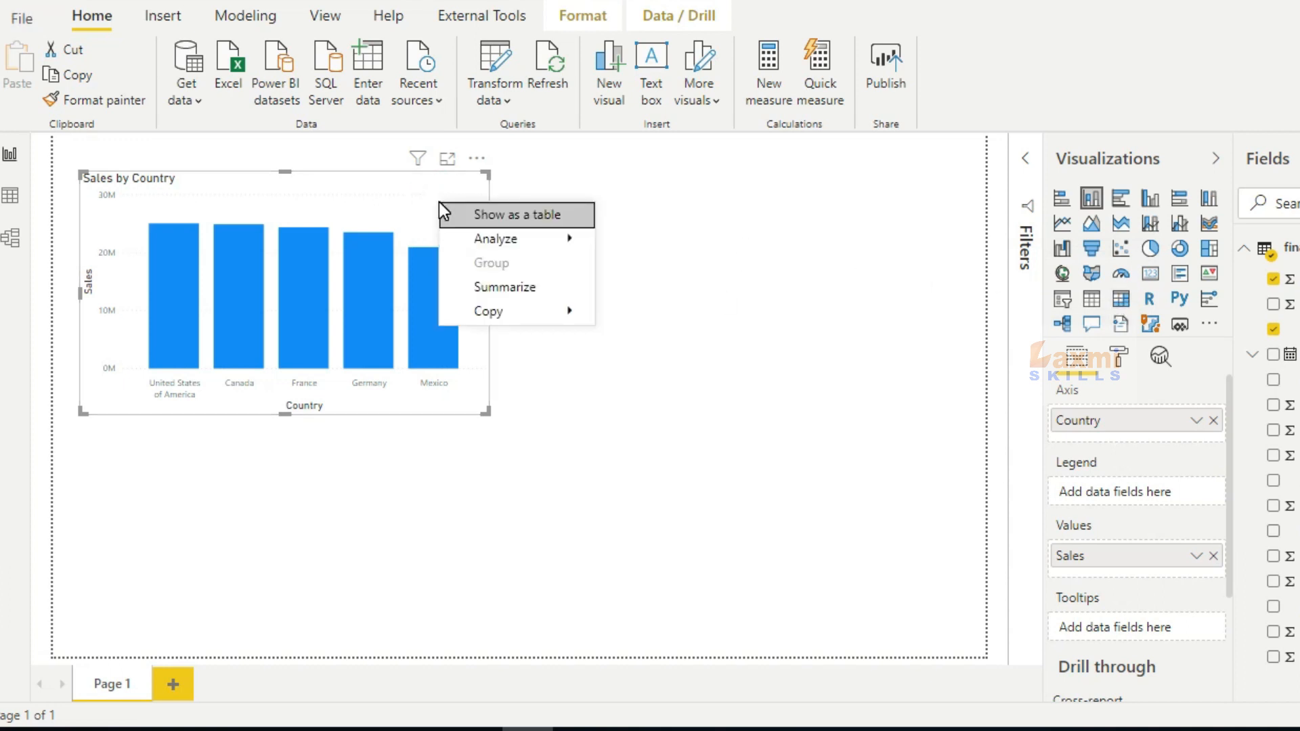
pyautogui.click(505, 289)
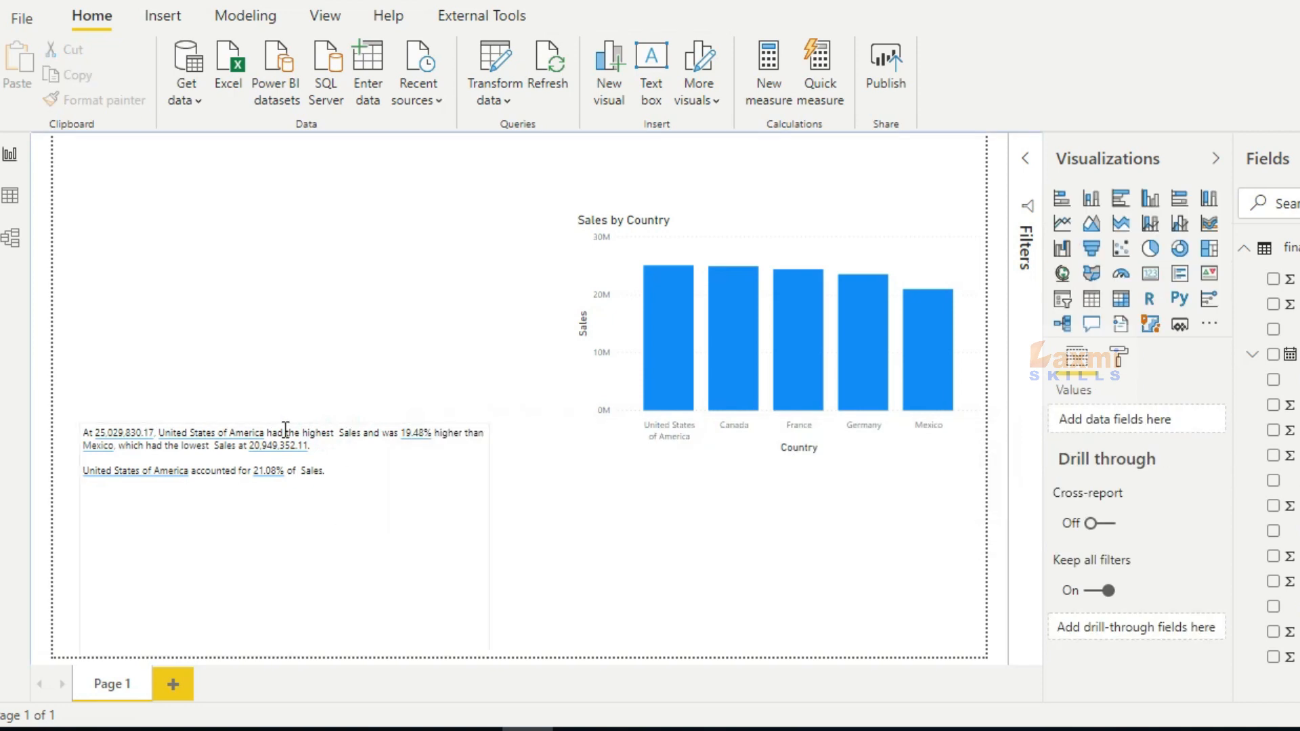
pyautogui.click(333, 467)
pyautogui.click(288, 422)
pyautogui.moveTo(287, 390); pyautogui.dragTo(286, 176)
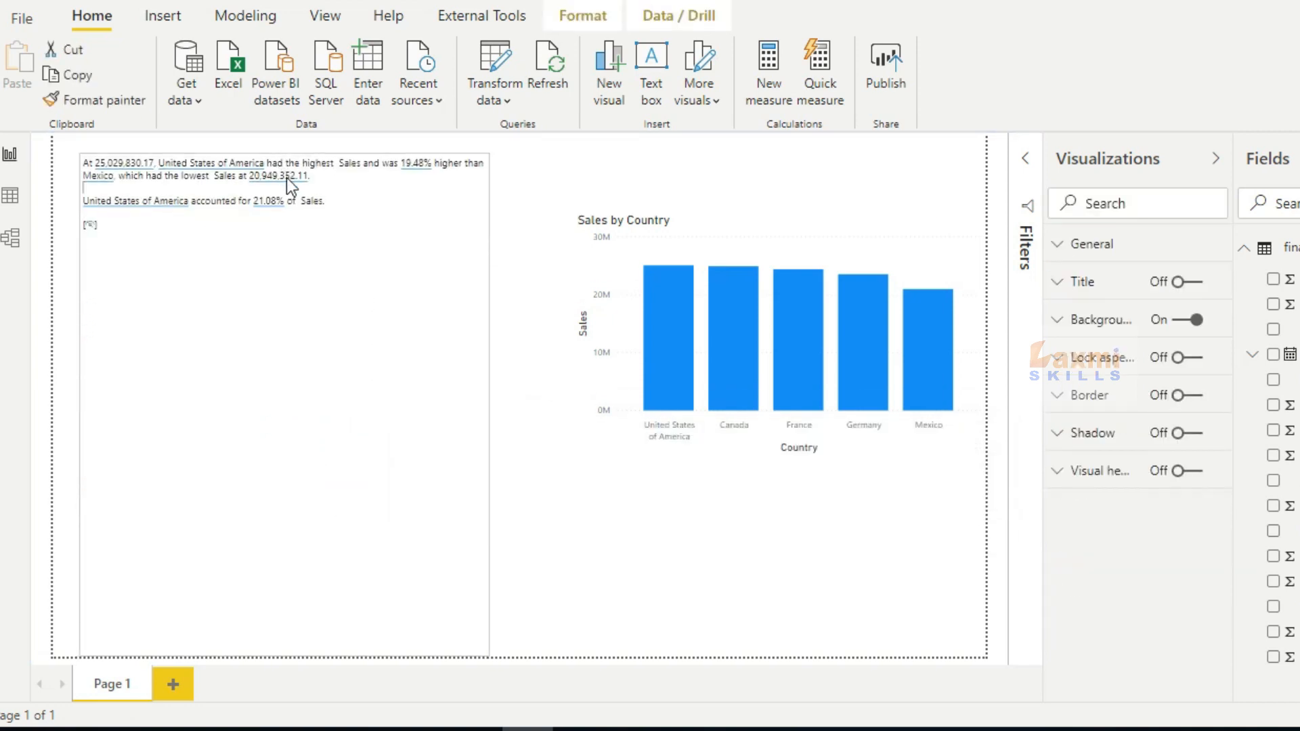
# - Look through the fonts available for the narrative text
pyautogui.click(369, 268)
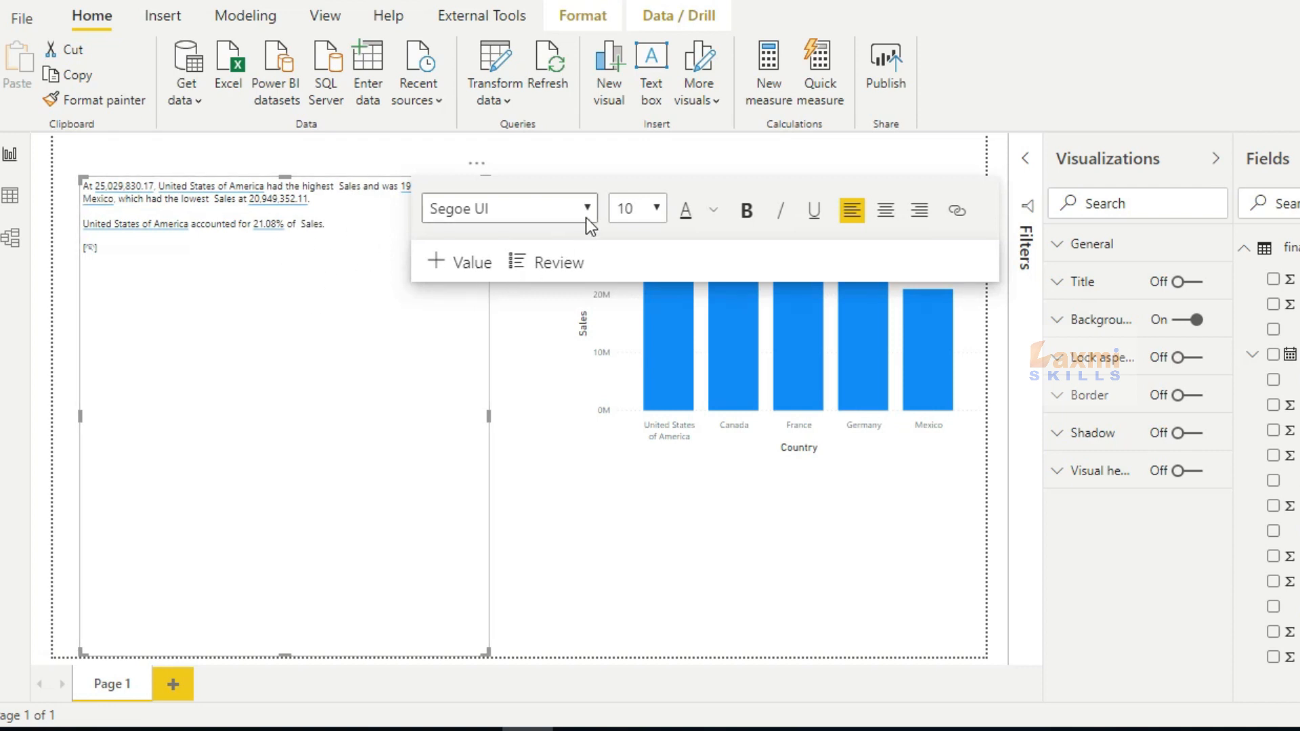
pyautogui.moveTo(136, 255); pyautogui.dragTo(84, 182)
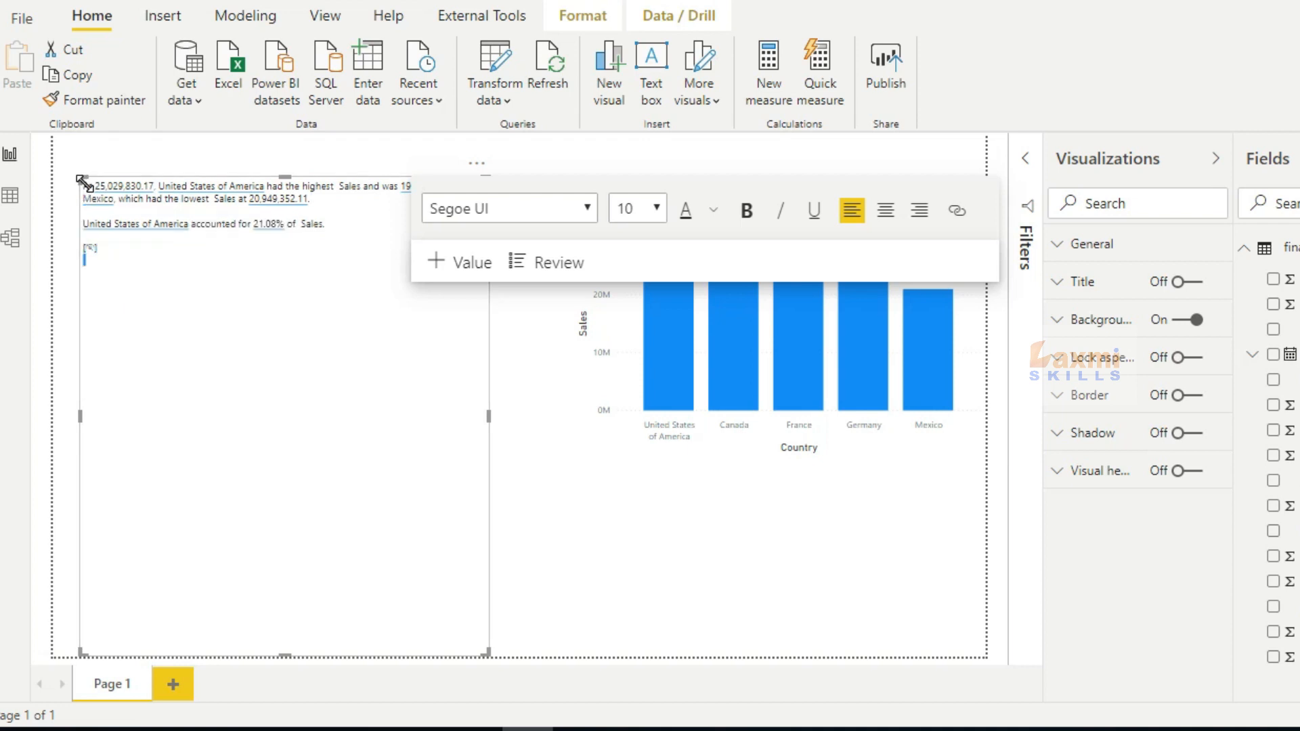
pyautogui.click(588, 214)
pyautogui.scroll(-1, 549, 309)
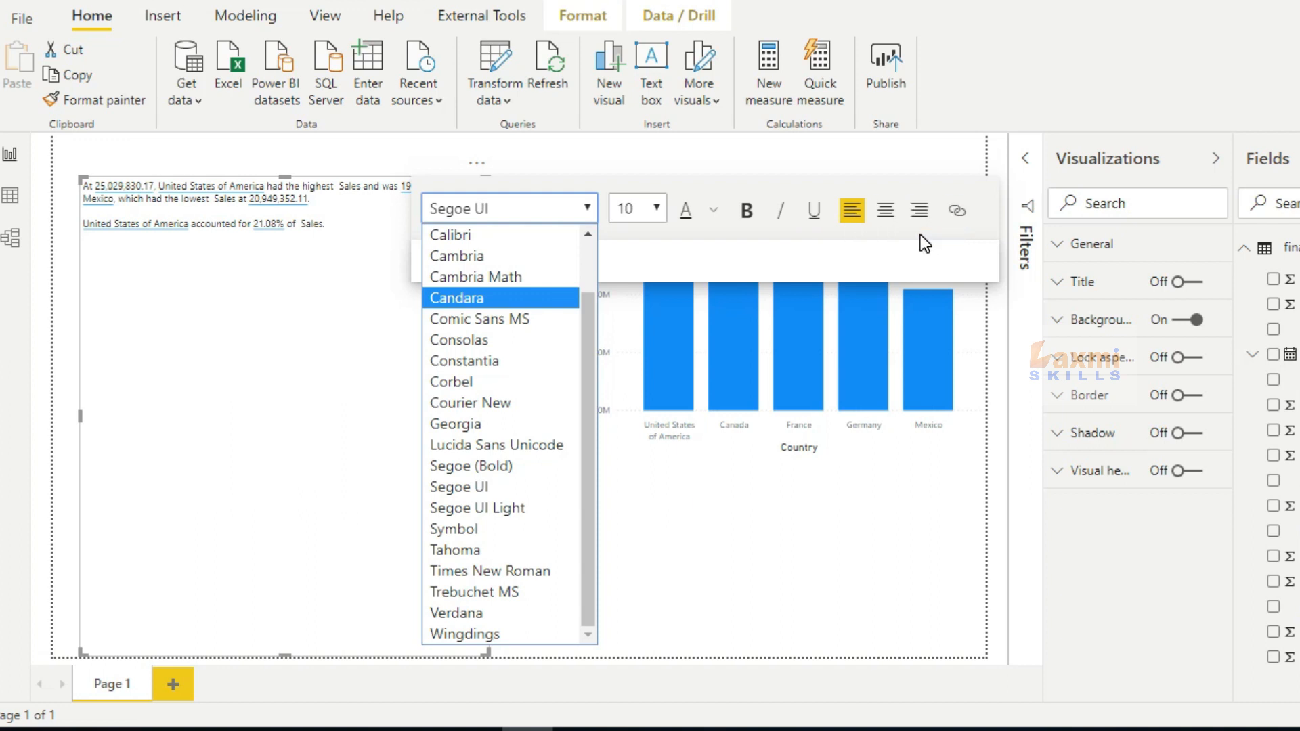
pyautogui.click(909, 249)
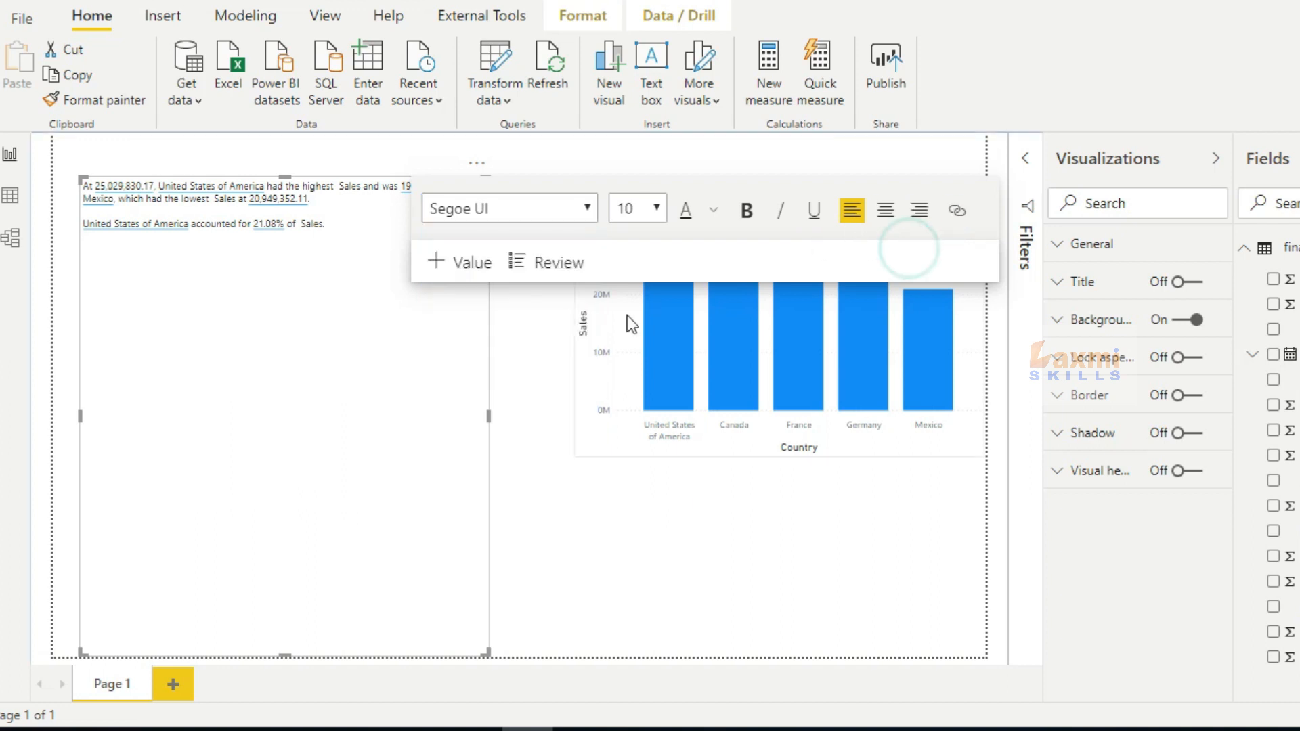
# - Start a new dynamic value below the narrative text with the calculation "financialsales"
pyautogui.click(467, 264)
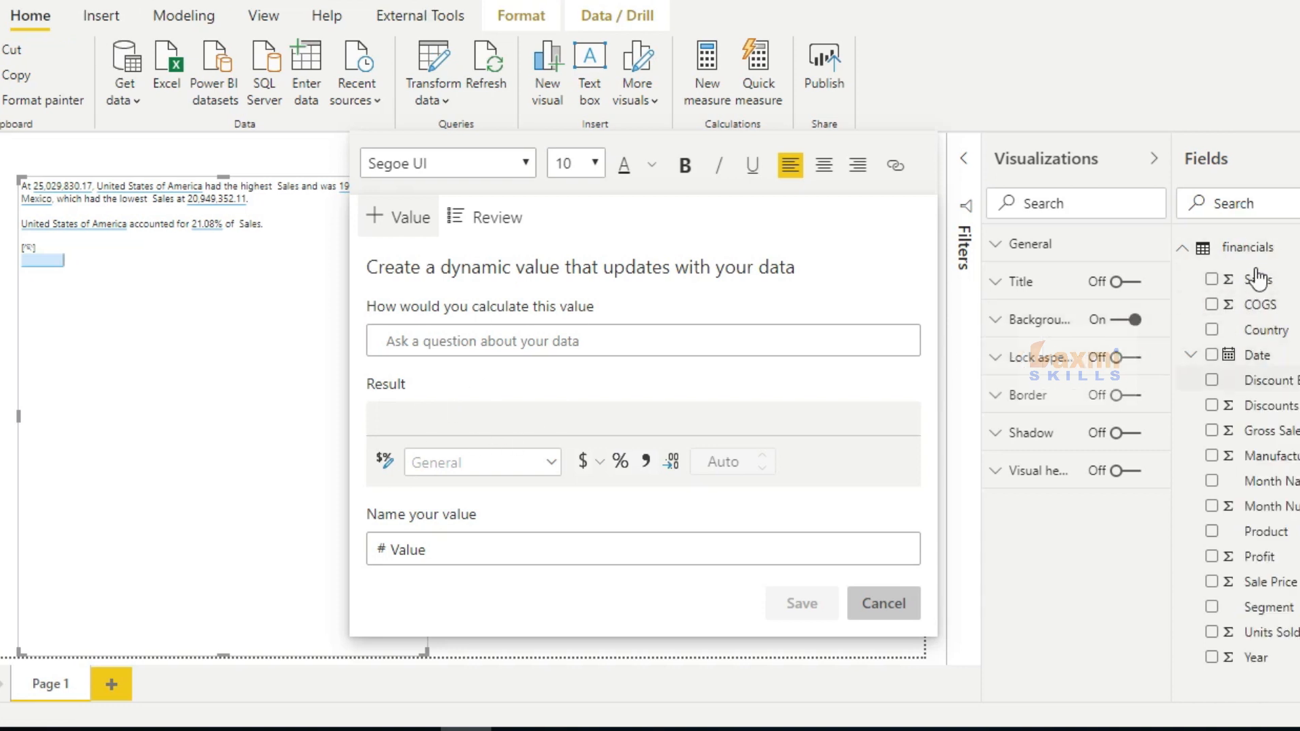
pyautogui.click(619, 336)
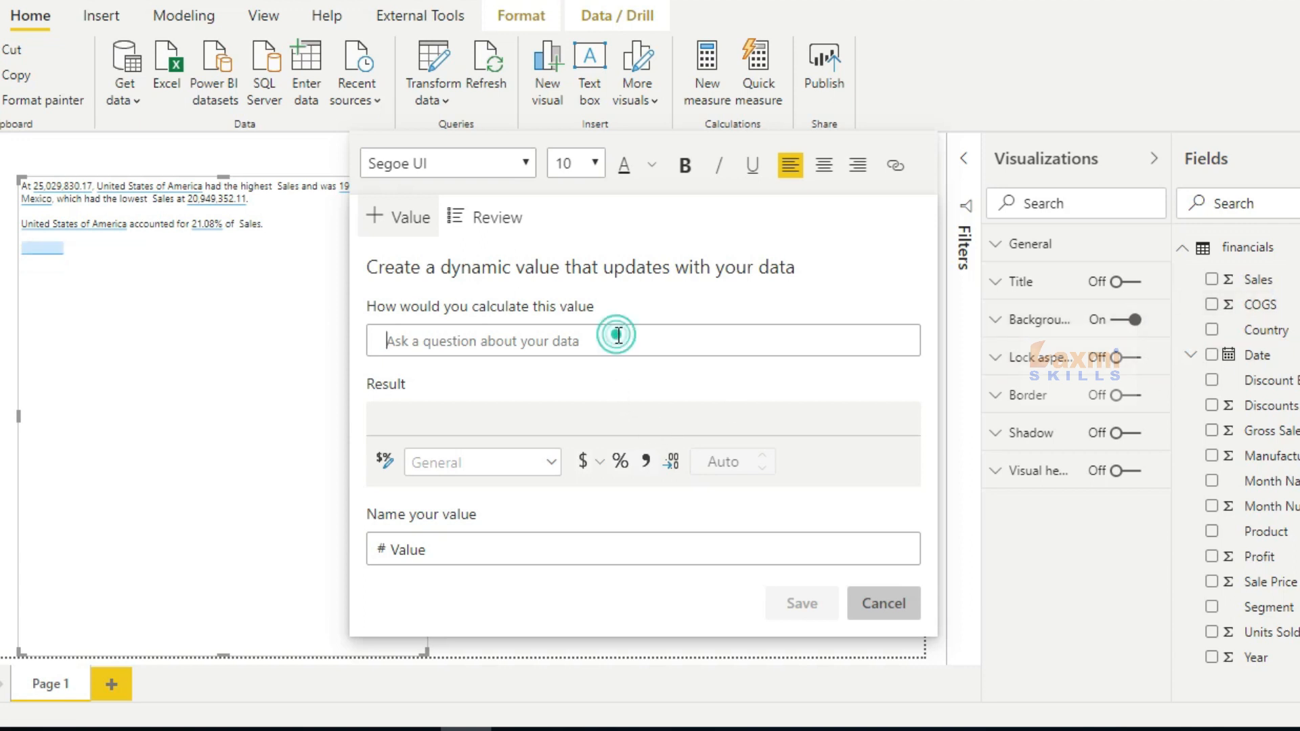
pyautogui.write('fin')
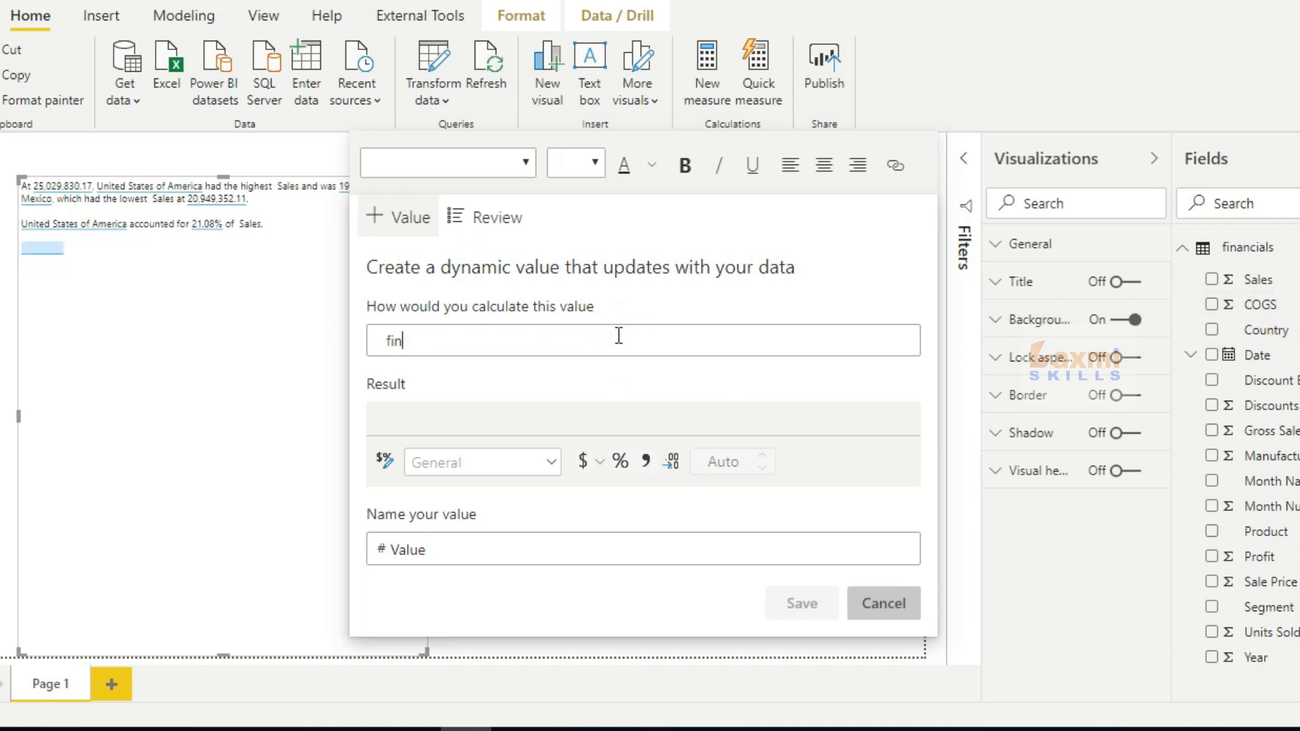
pyautogui.write('ancial')
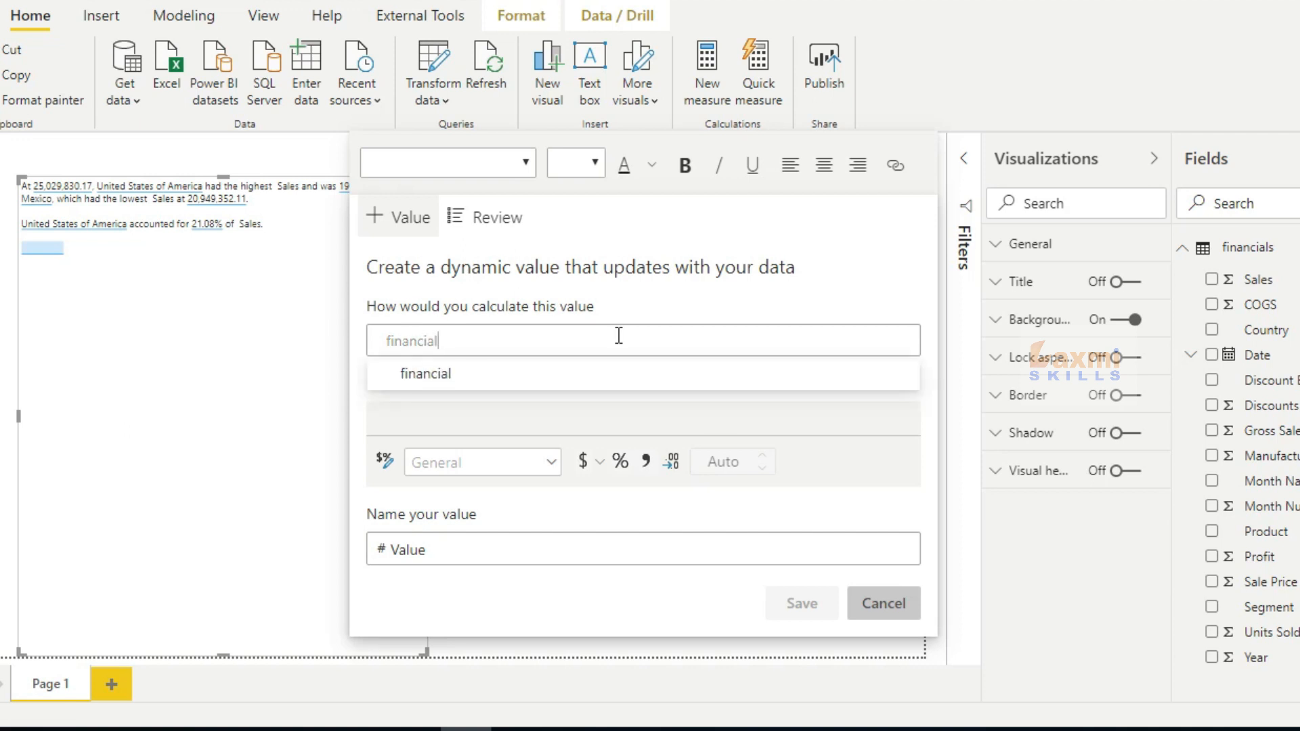
pyautogui.write('sales')
pyautogui.click(501, 377)
# - Extend the value's calculation to "financialsales+financialscogs"
pyautogui.click(516, 345)
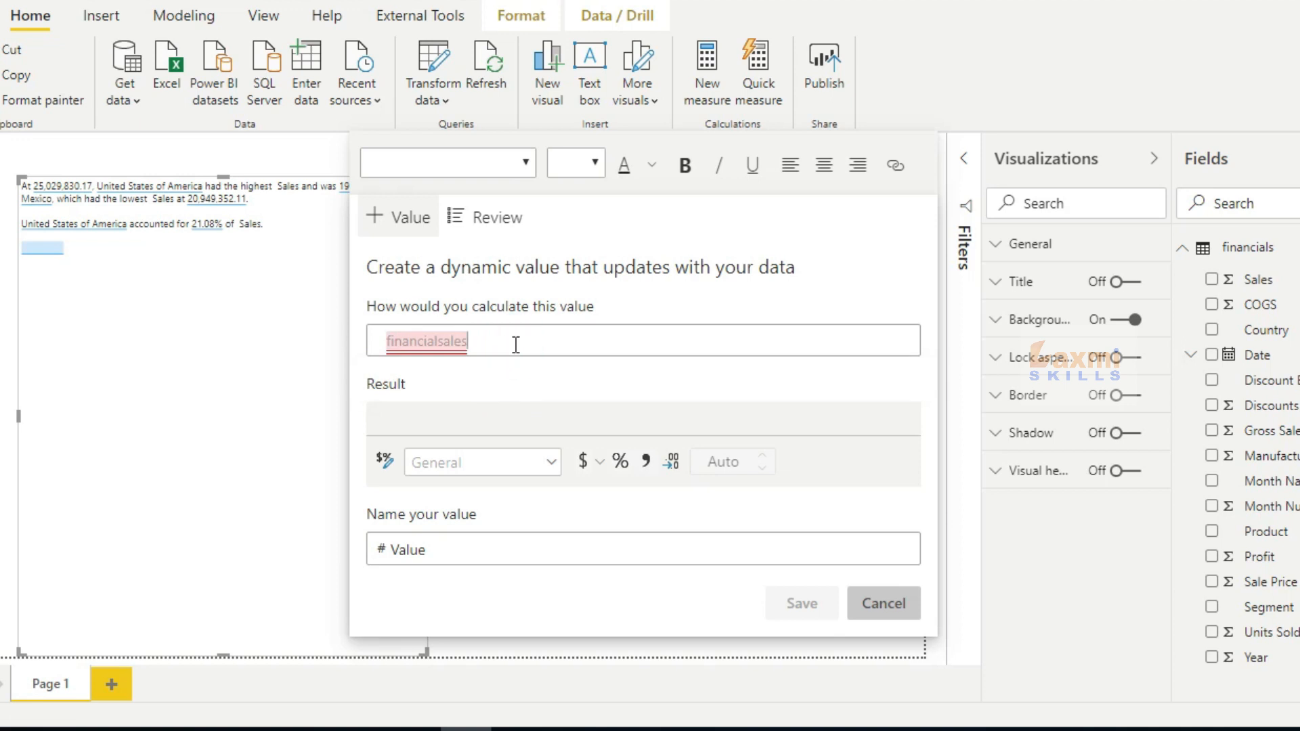
pyautogui.write('+financilasc')
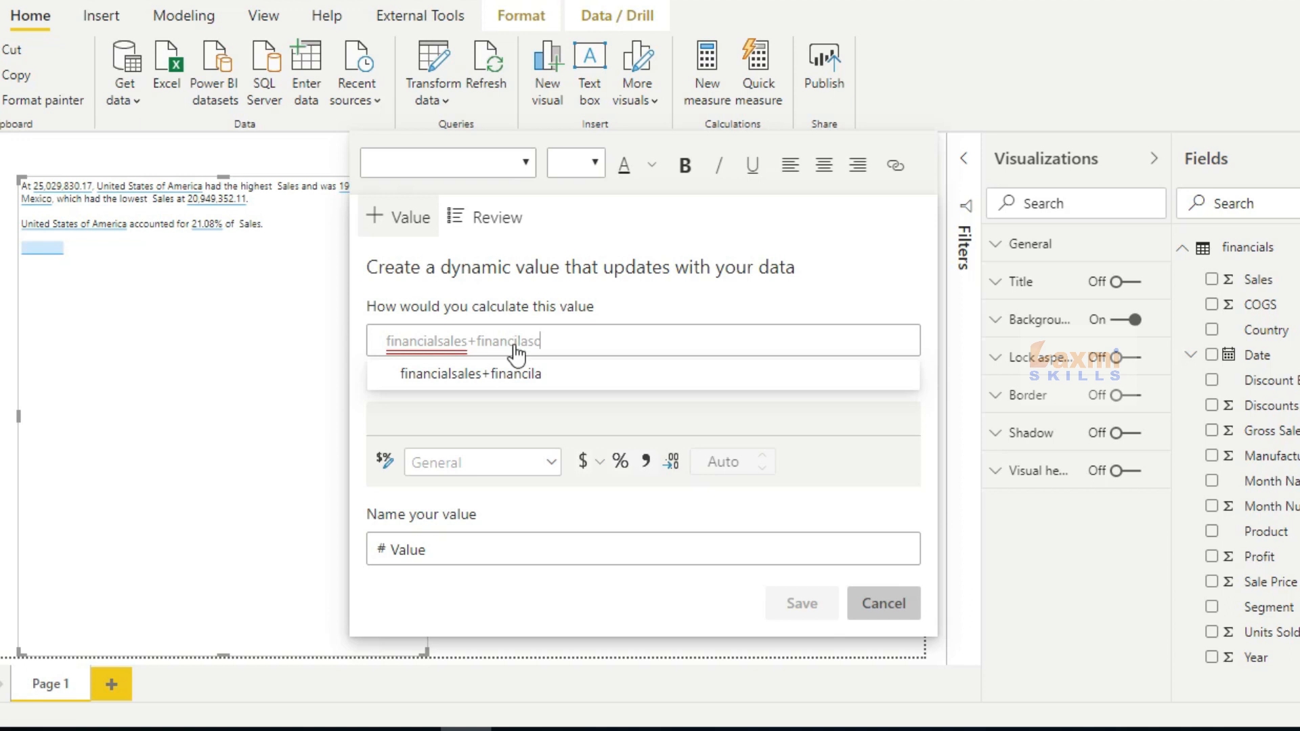
pyautogui.write('ogs')
pyautogui.click(525, 377)
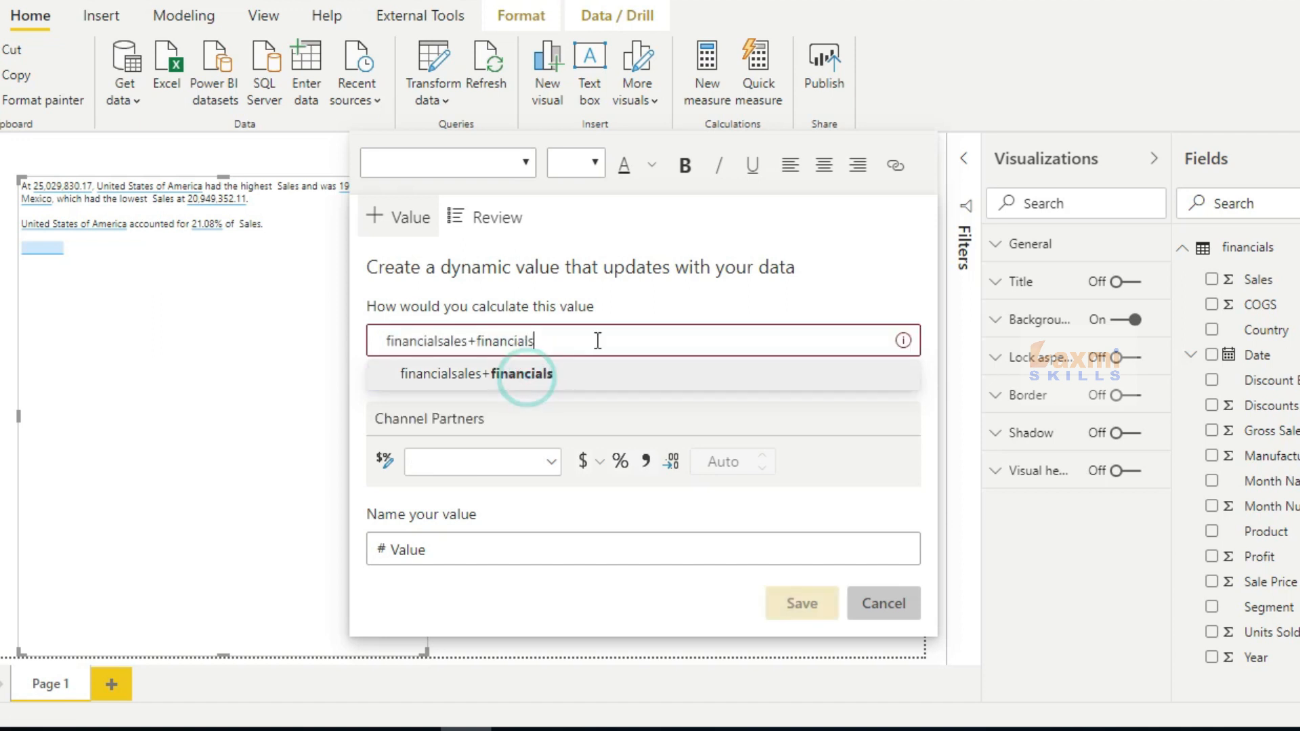
pyautogui.click(597, 341)
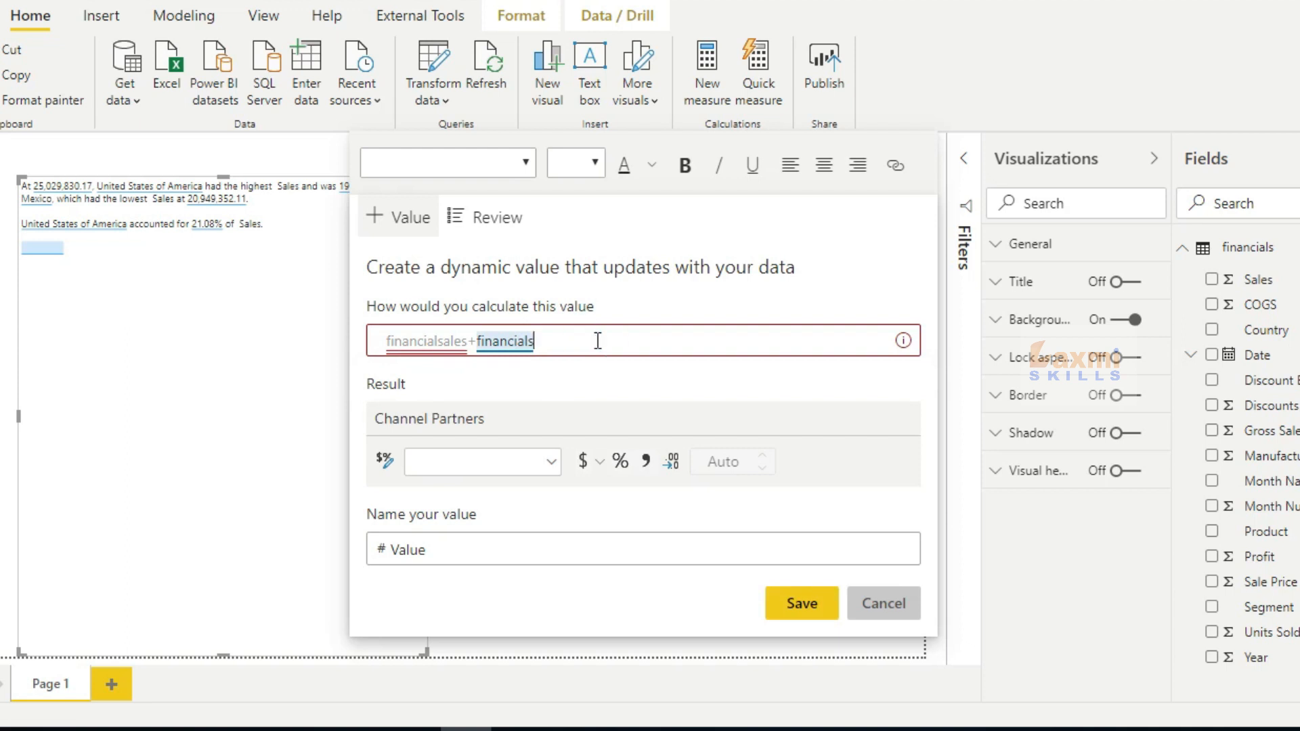
pyautogui.write('co')
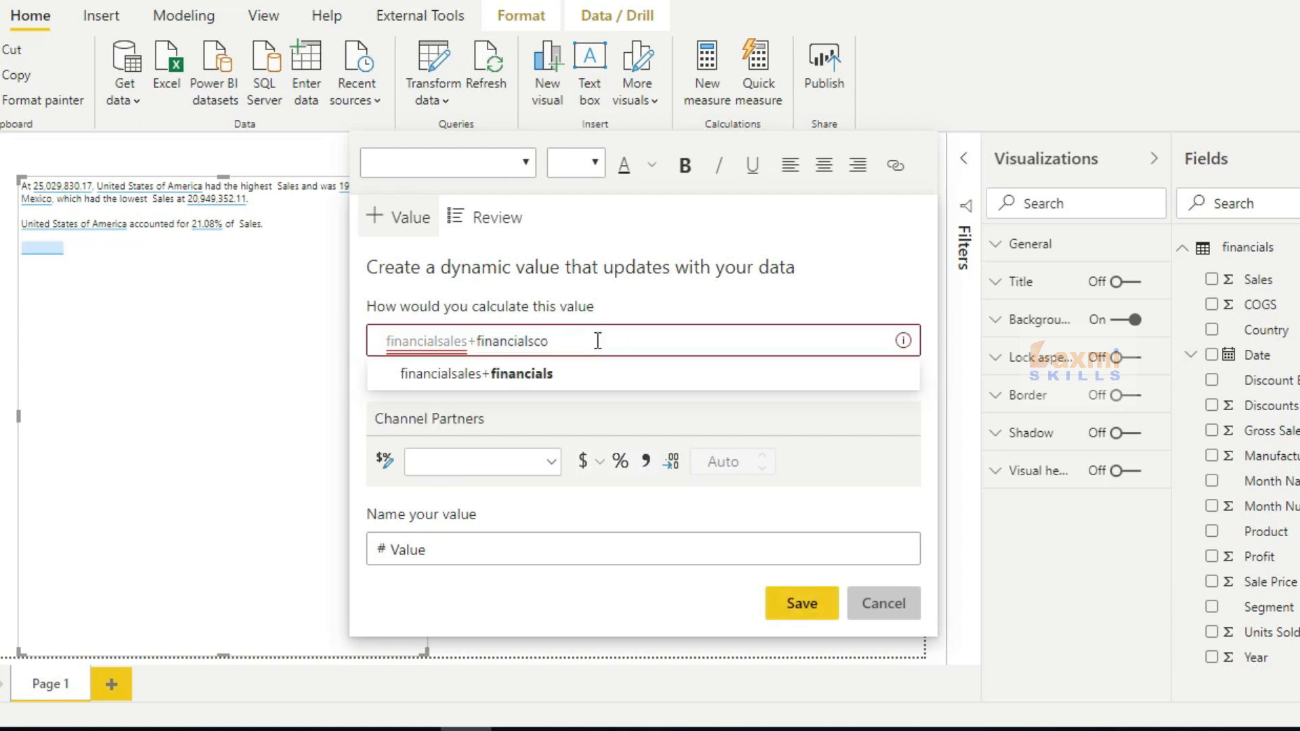
pyautogui.write('gs')
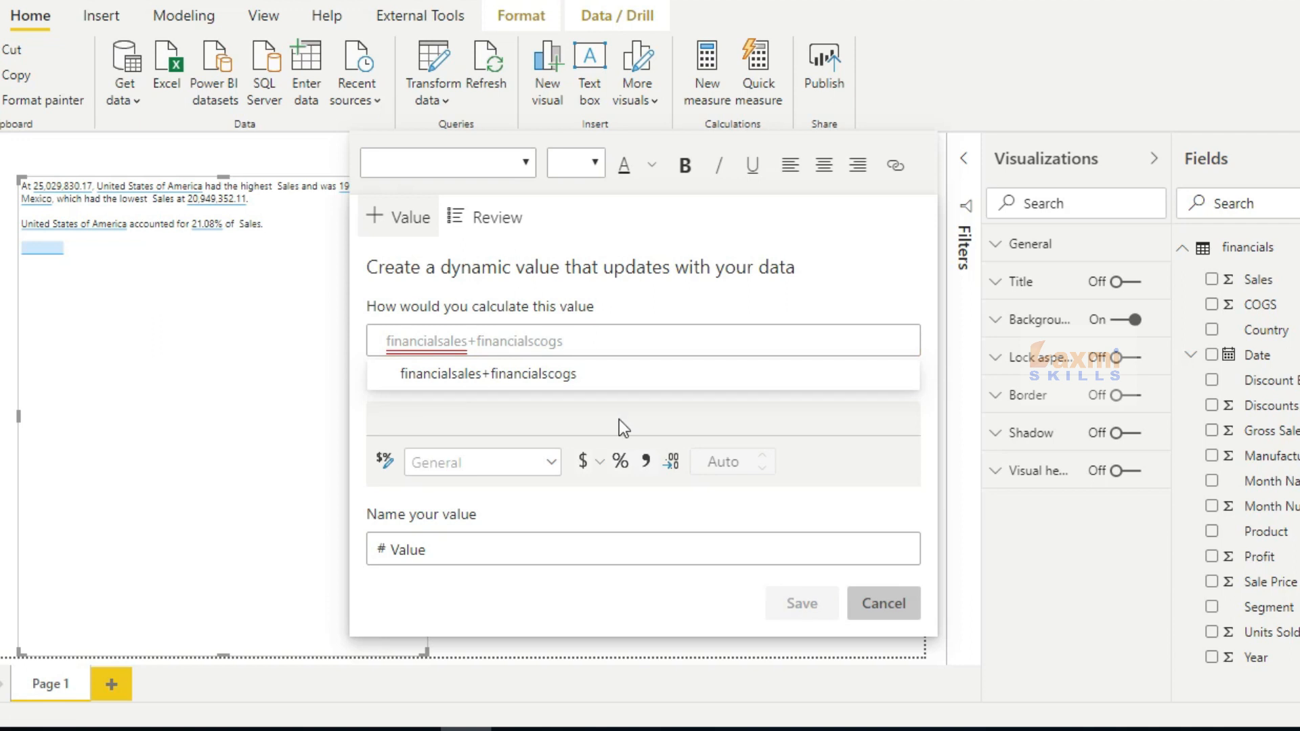
pyautogui.click(537, 383)
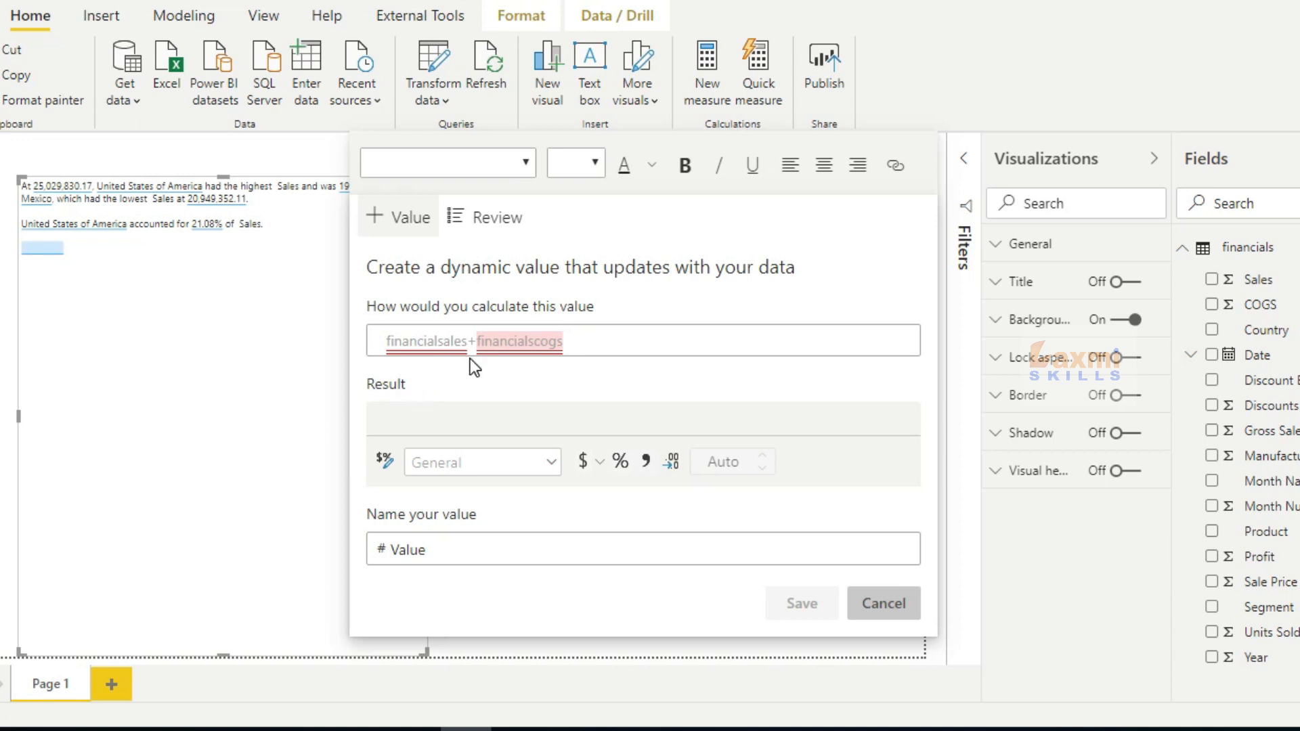
pyautogui.click(426, 381)
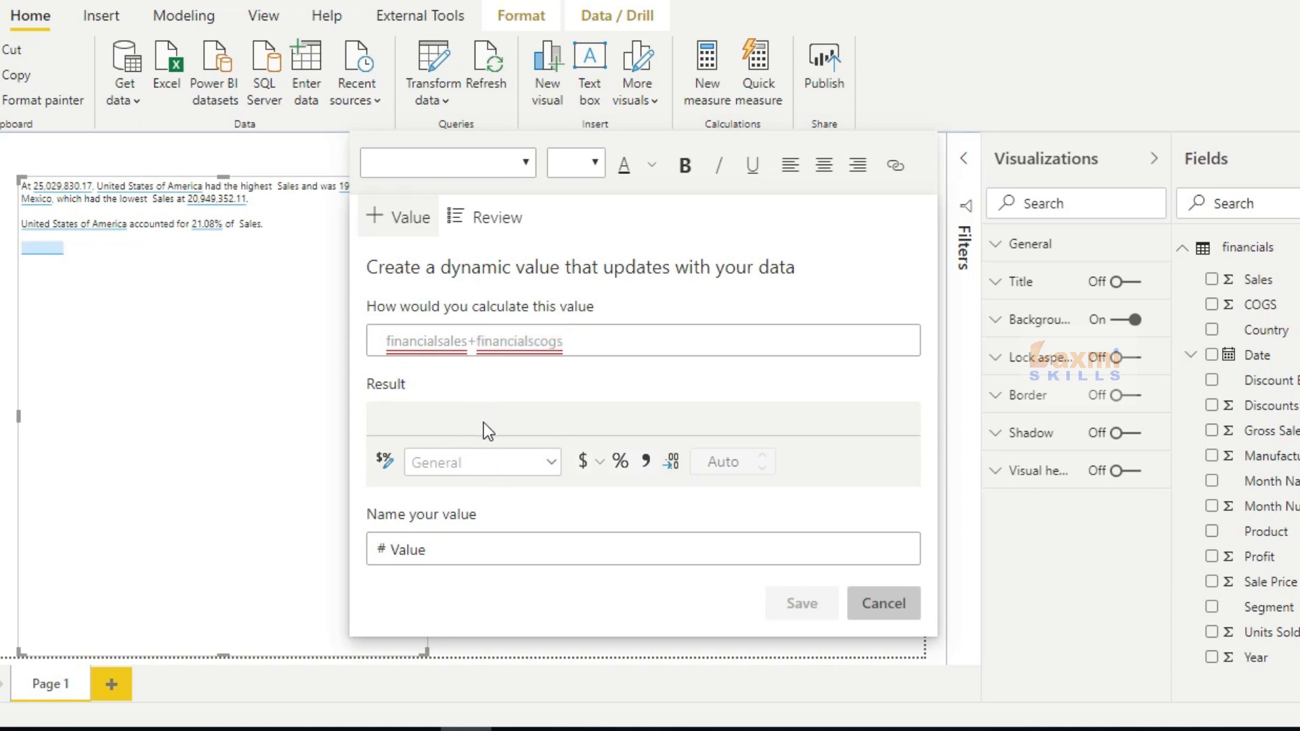
# - Rewrite the second term of the calculation so it reads "financialsales + cogs"
pyautogui.click(575, 344)
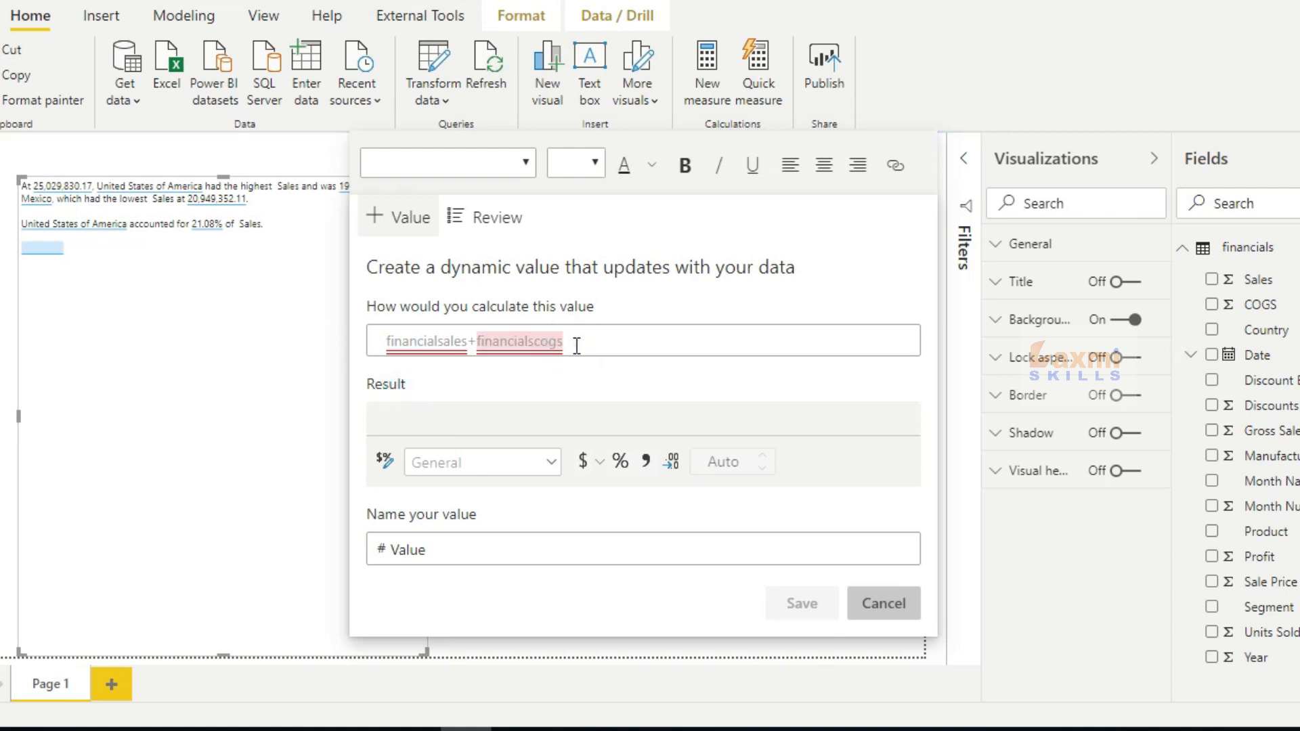
pyautogui.click(579, 344)
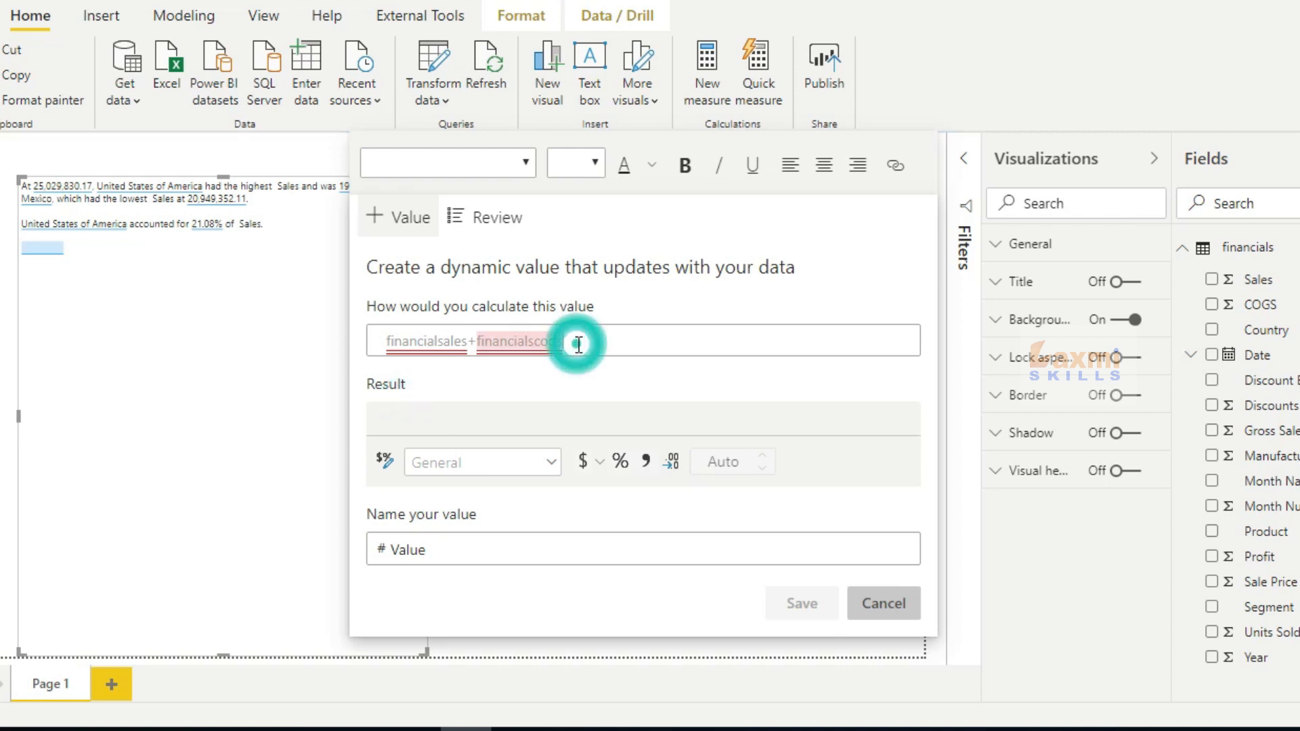
pyautogui.click(597, 350)
pyautogui.press('BackSpace')
pyautogui.press('BackSpace')
pyautogui.press('BackSpace')
pyautogui.press('BackSpace')
pyautogui.press('BackSpace')
pyautogui.press('BackSpace')
pyautogui.press('BackSpace')
pyautogui.press('BackSpace')
pyautogui.press('BackSpace')
pyautogui.press('BackSpace')
pyautogui.press('BackSpace')
pyautogui.press('BackSpace')
pyautogui.press('BackSpace')
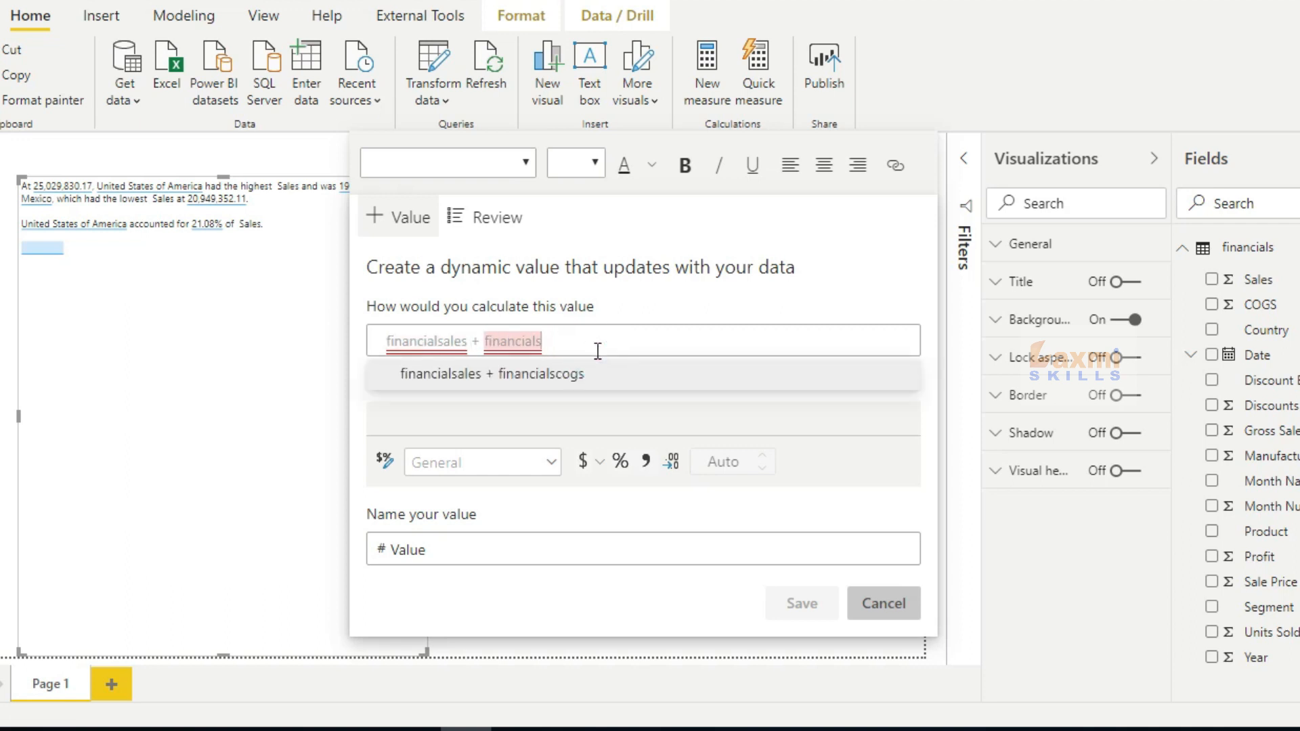
pyautogui.press('BackSpace')
pyautogui.write('c')
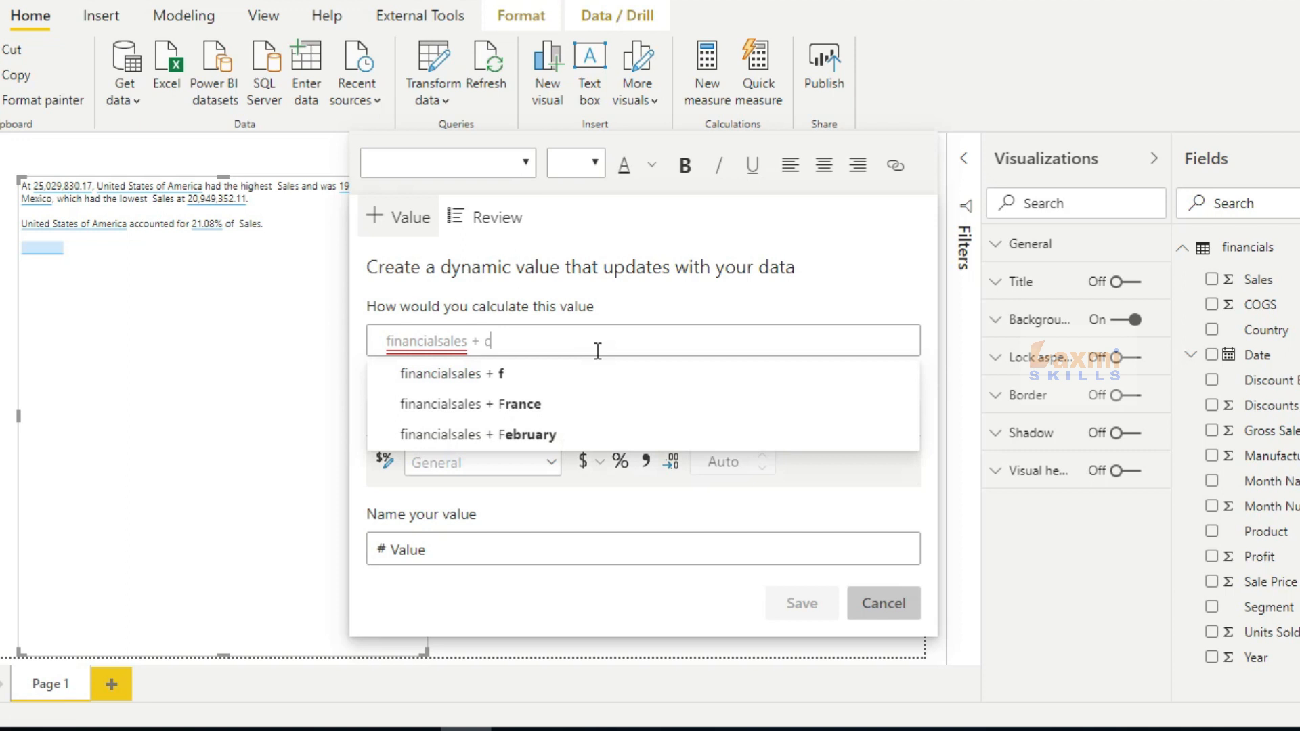
pyautogui.write('ogs')
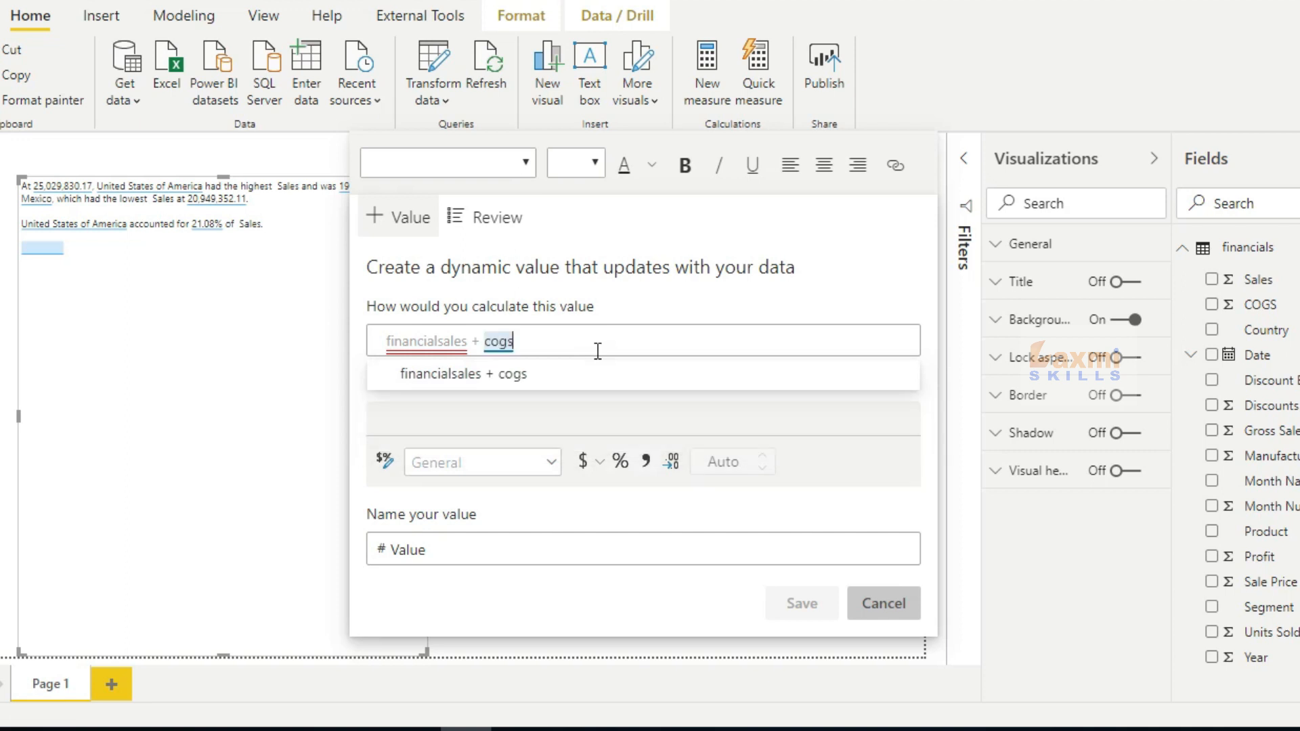
pyautogui.click(581, 372)
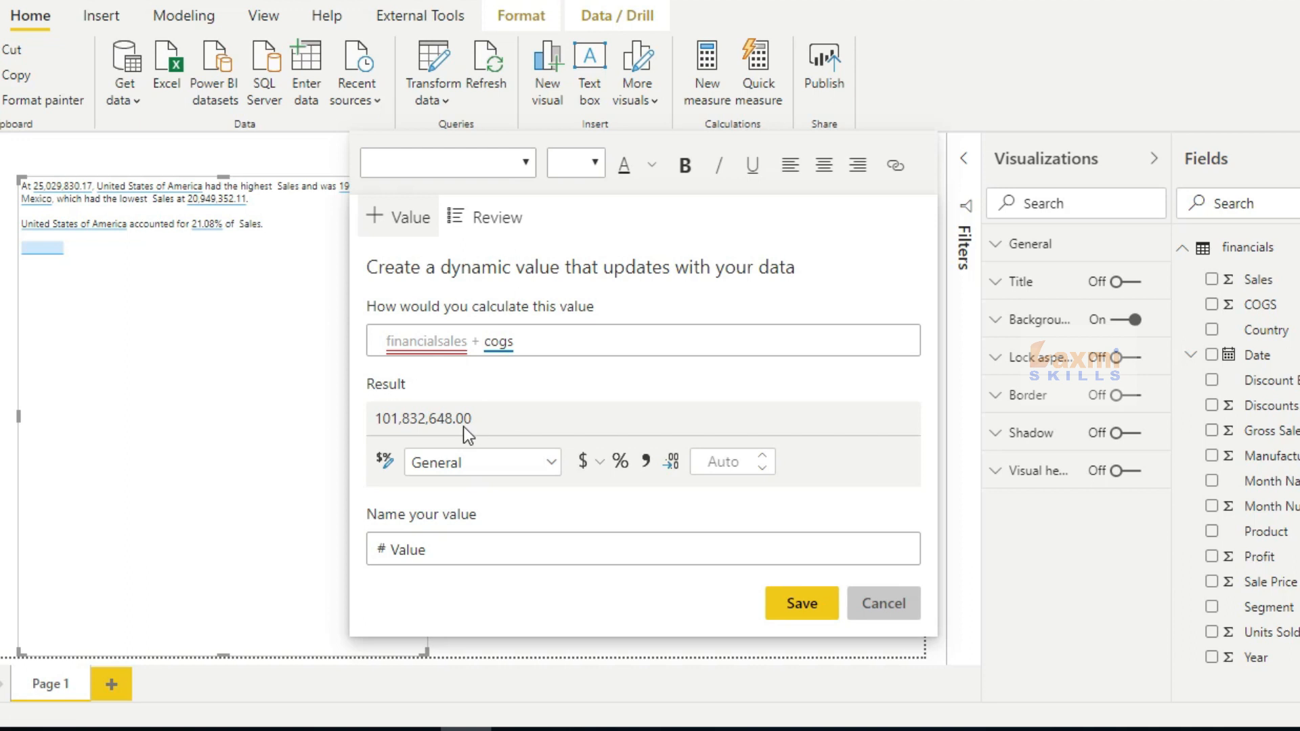
# - Replace cogs with profit in the calculation and save the dynamic value into the narrative
pyautogui.click(528, 344)
pyautogui.press('BackSpace')
pyautogui.press('BackSpace')
pyautogui.press('BackSpace')
pyautogui.press('BackSpace')
pyautogui.write('prof')
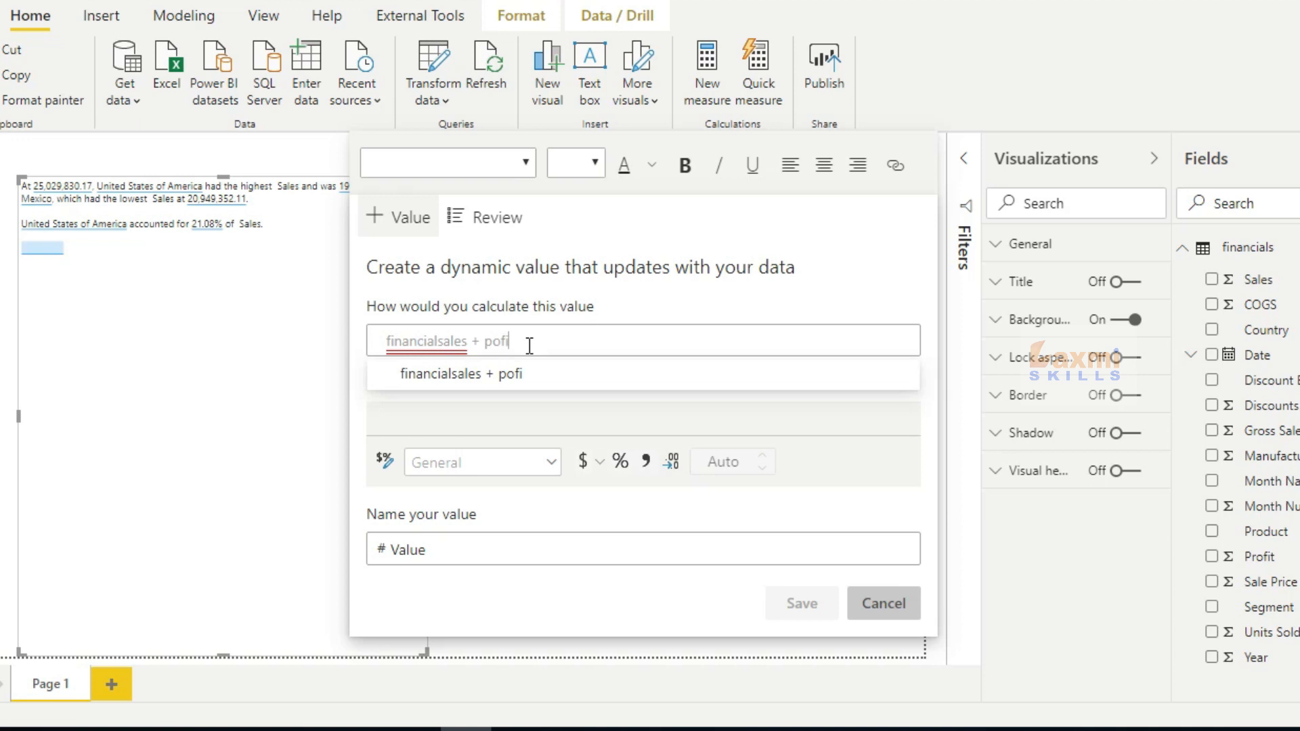
pyautogui.write('it')
pyautogui.click(526, 385)
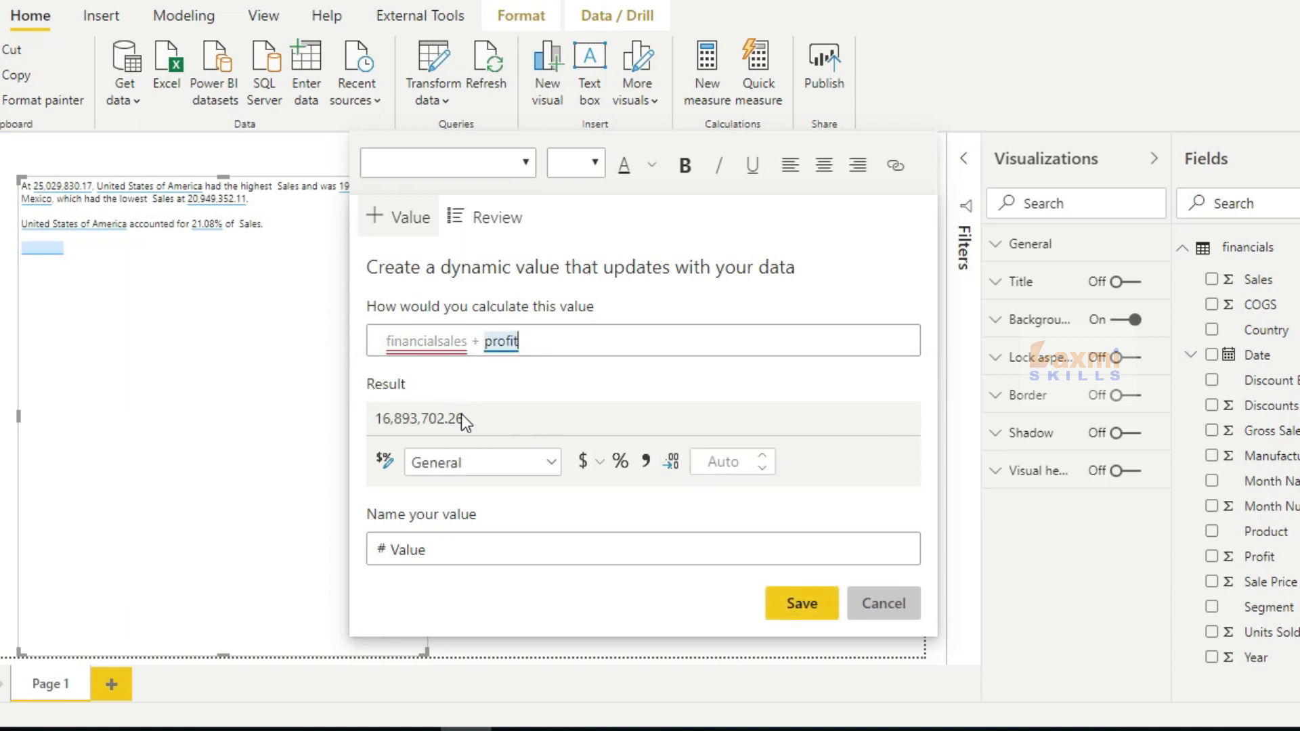
pyautogui.click(803, 614)
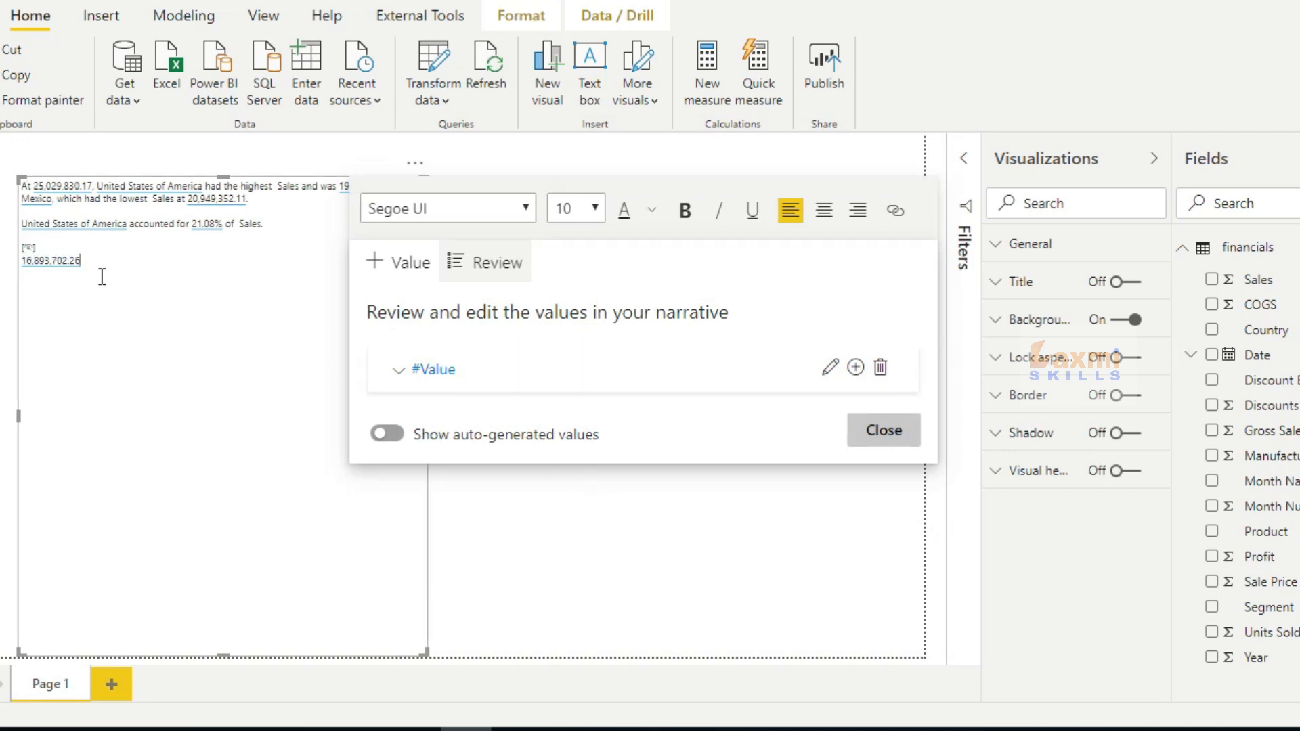
# - Review the filters affecting the saved dynamic value and view its calculation without changing it
pyautogui.click(433, 371)
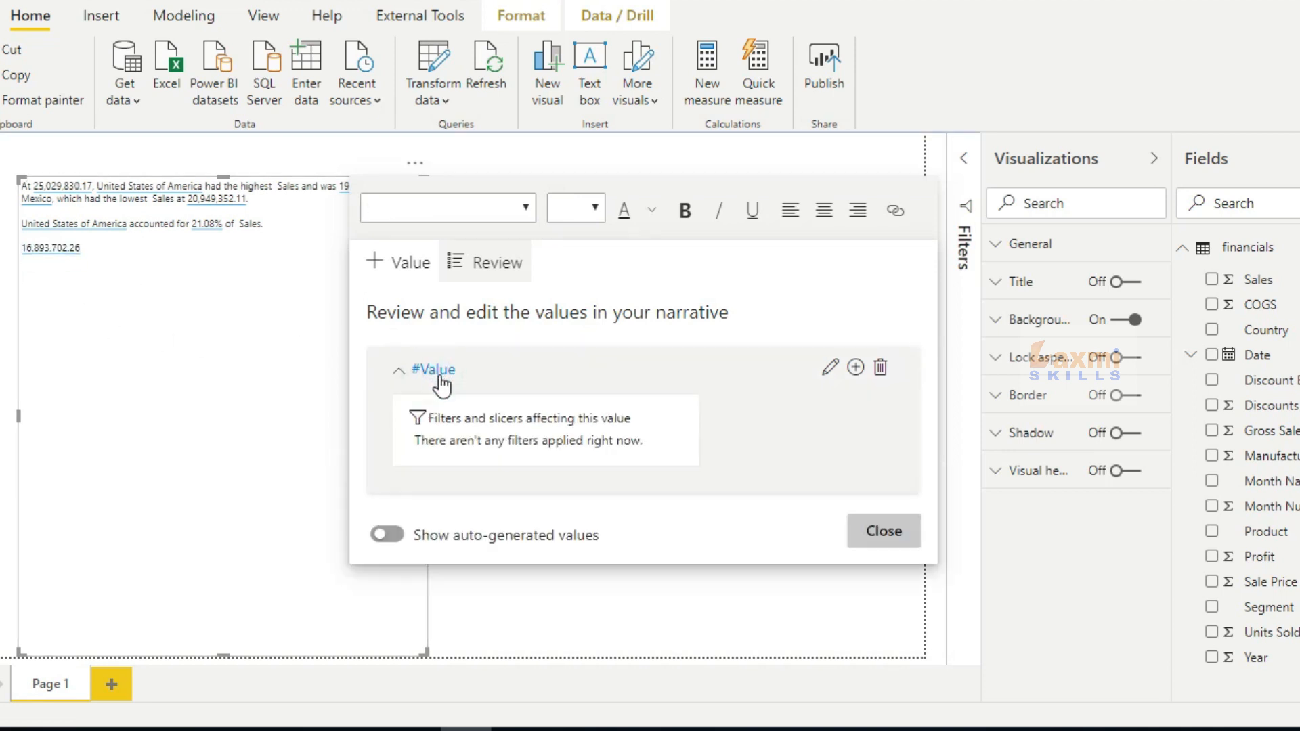
pyautogui.click(572, 453)
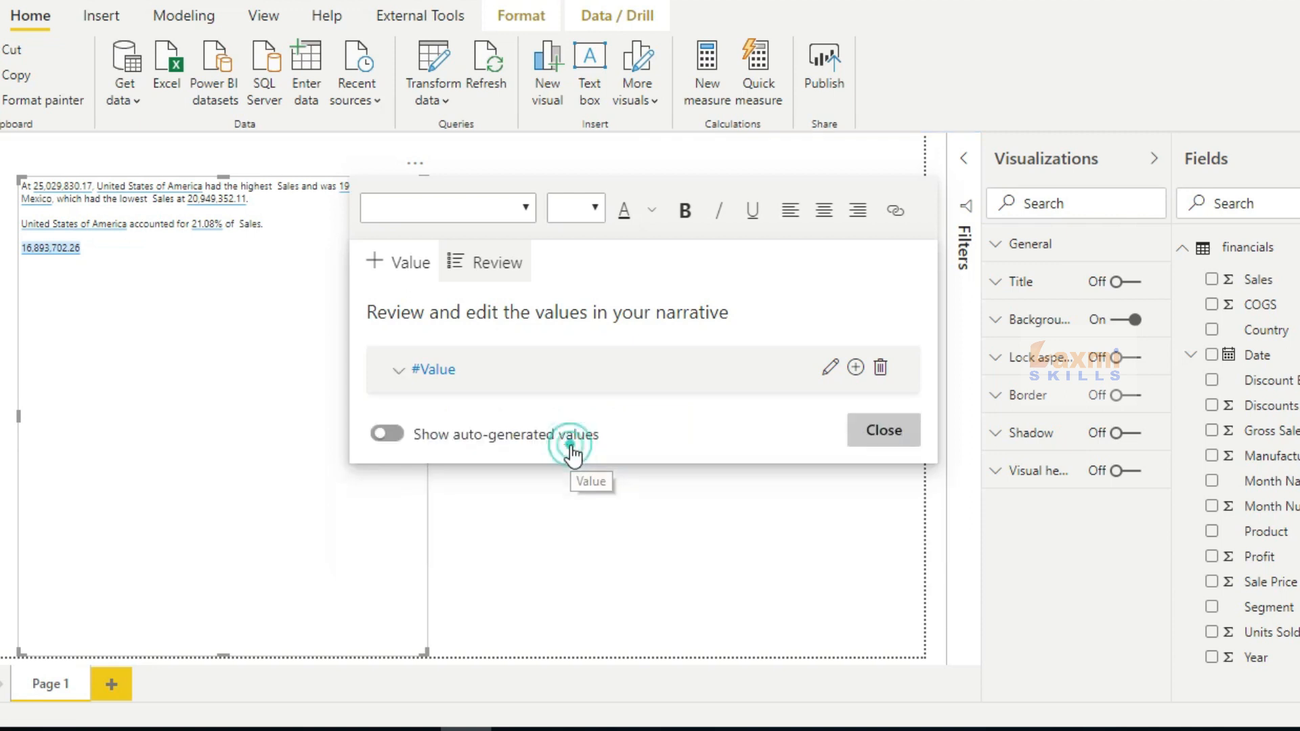
pyautogui.click(513, 385)
pyautogui.click(830, 367)
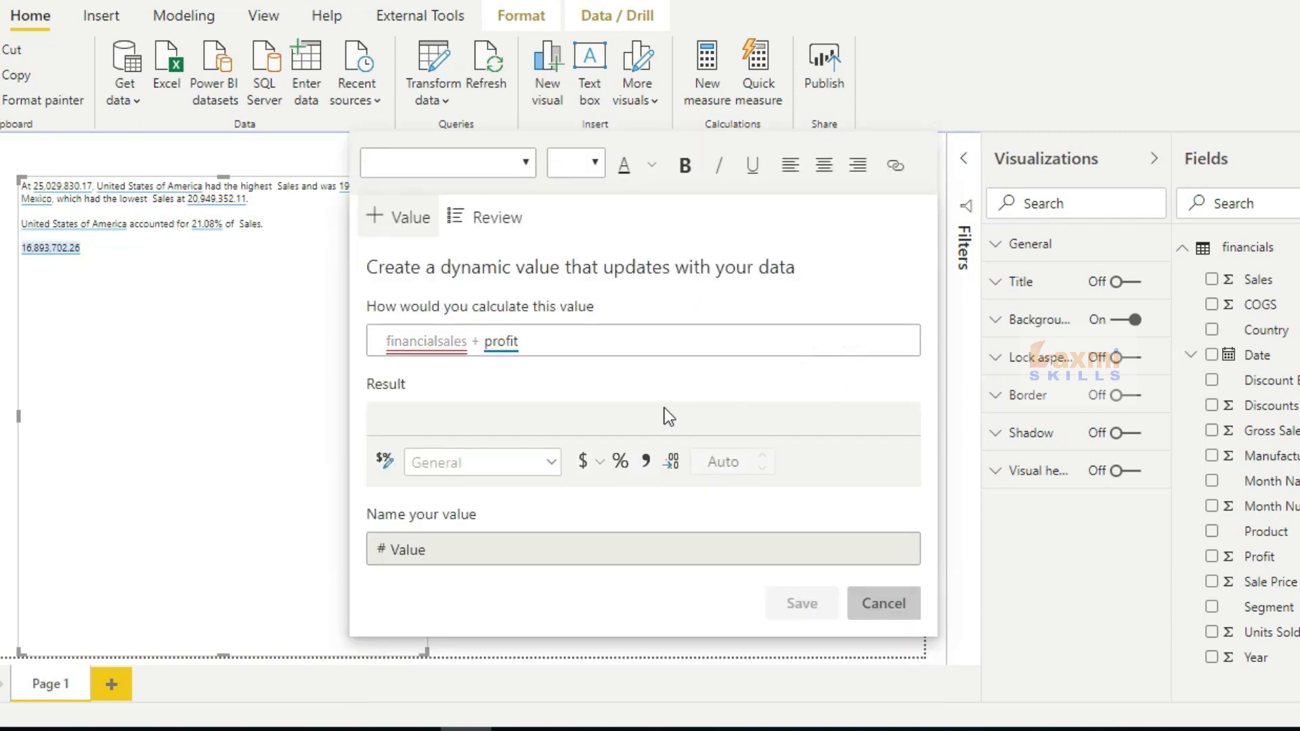
pyautogui.click(872, 615)
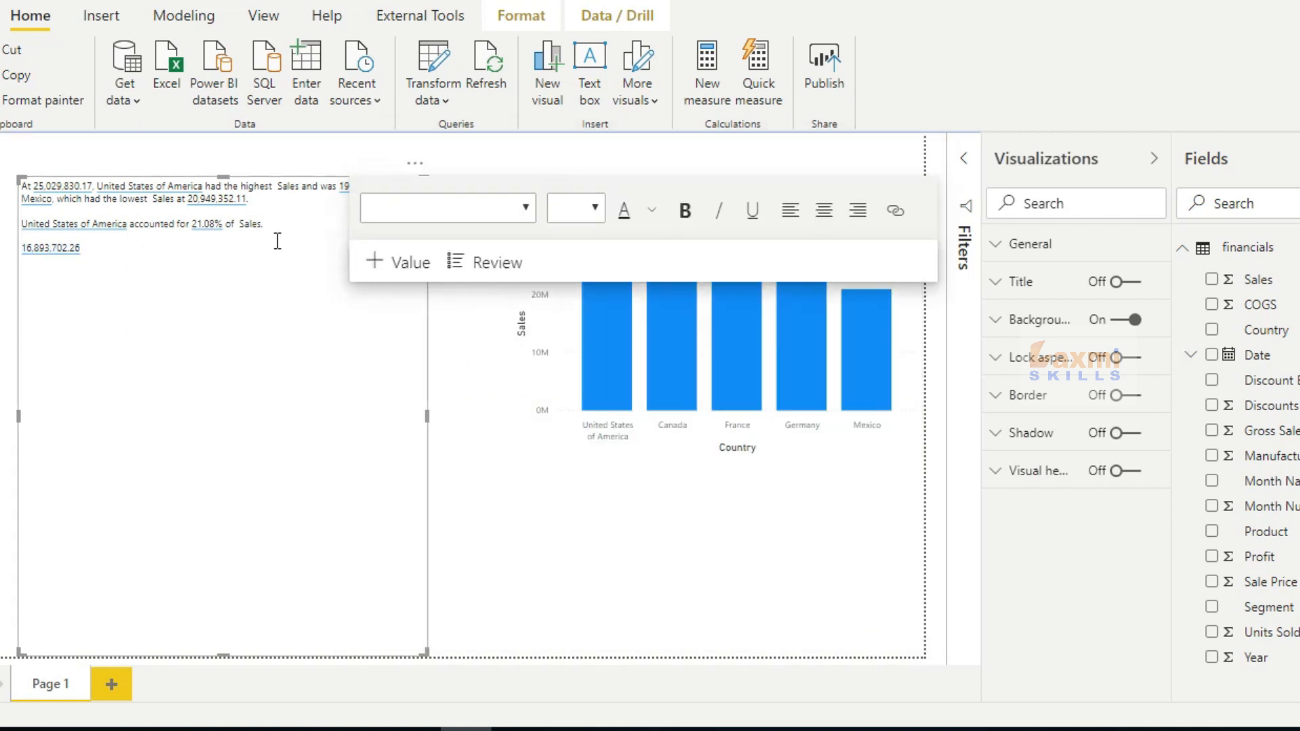
# - Delete the custom dynamic value from the narrative's list of values
pyautogui.click(386, 267)
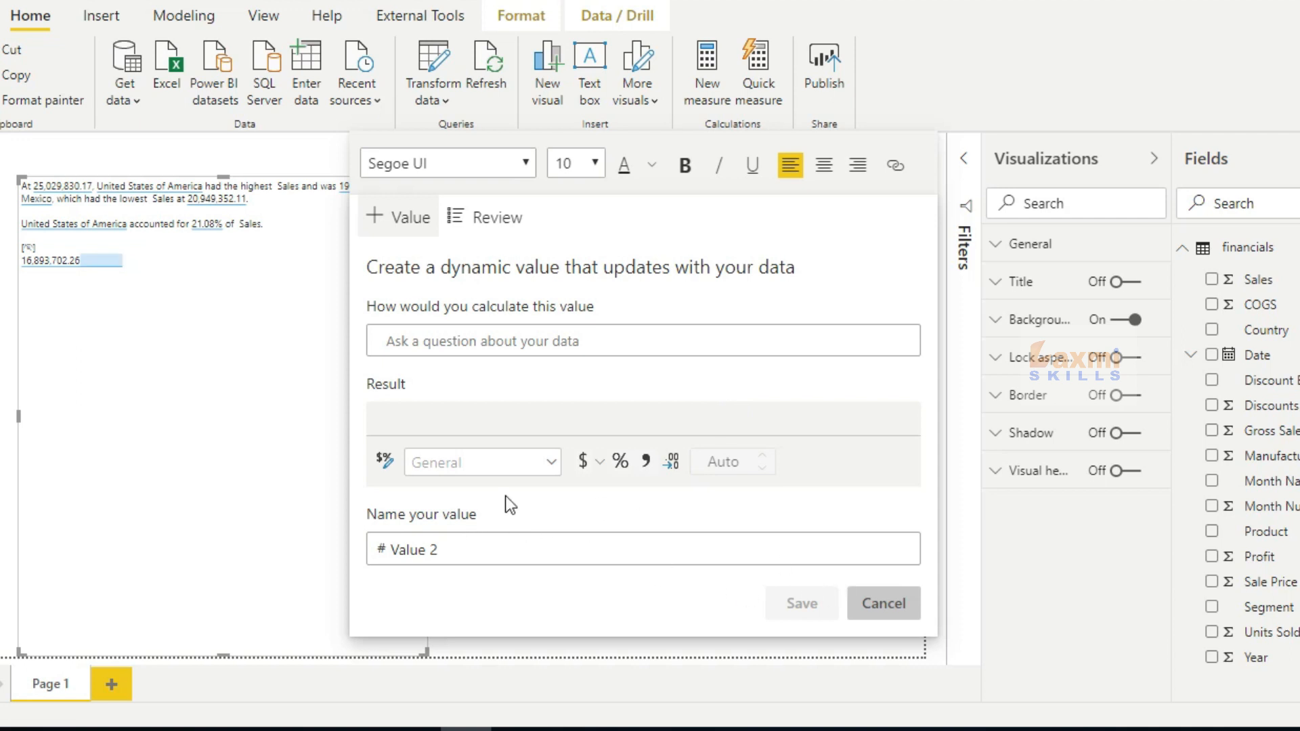
pyautogui.click(500, 215)
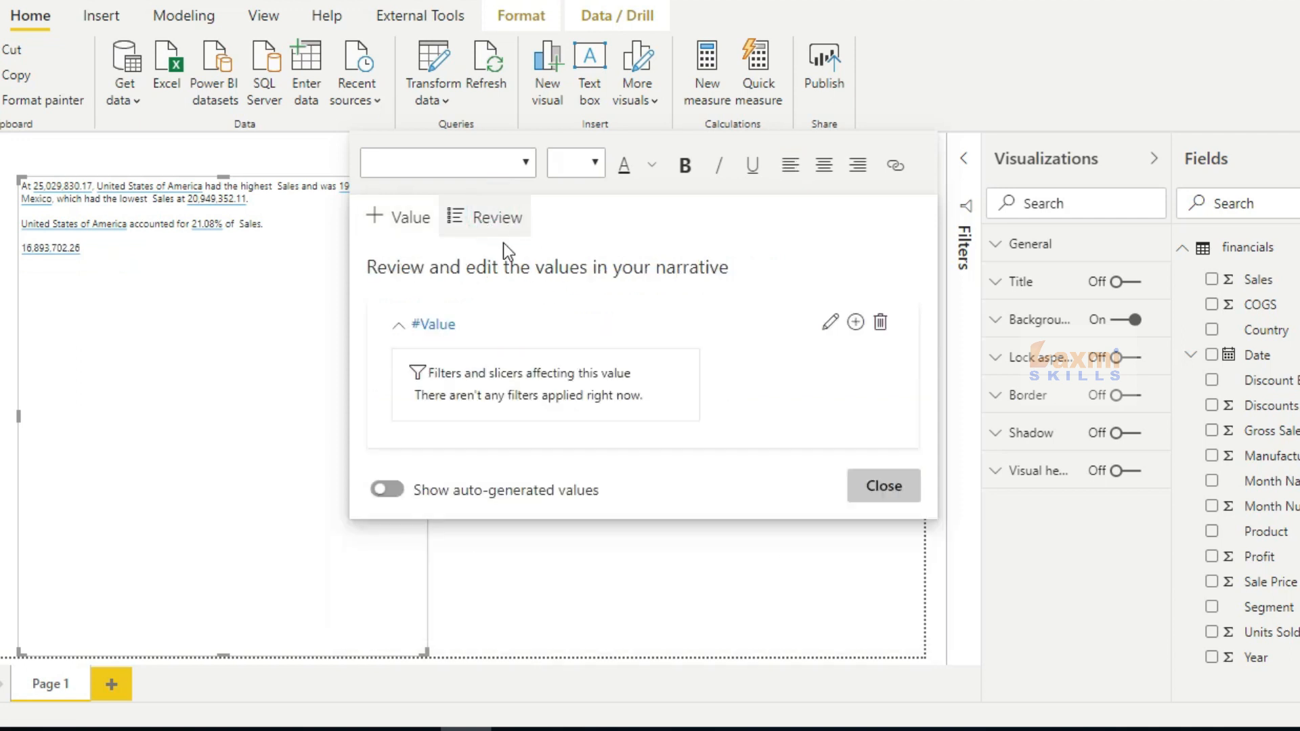
pyautogui.click(880, 367)
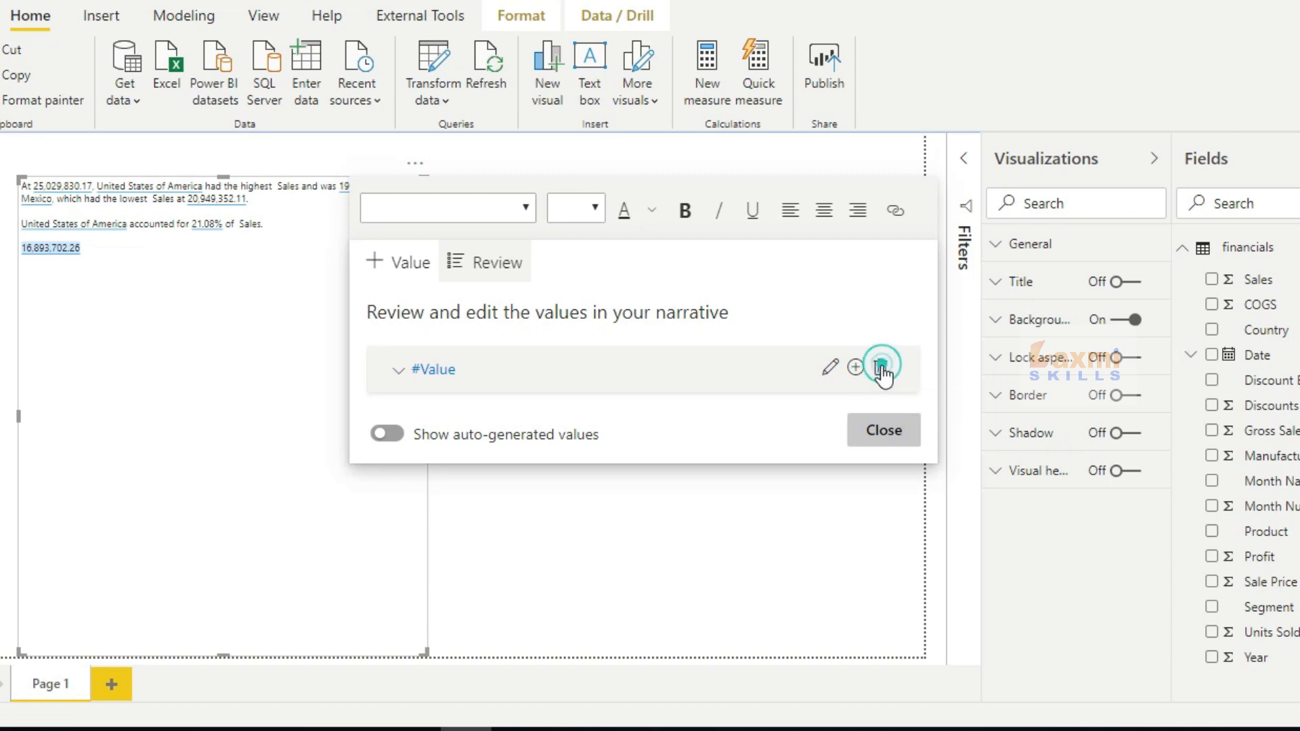
pyautogui.click(195, 319)
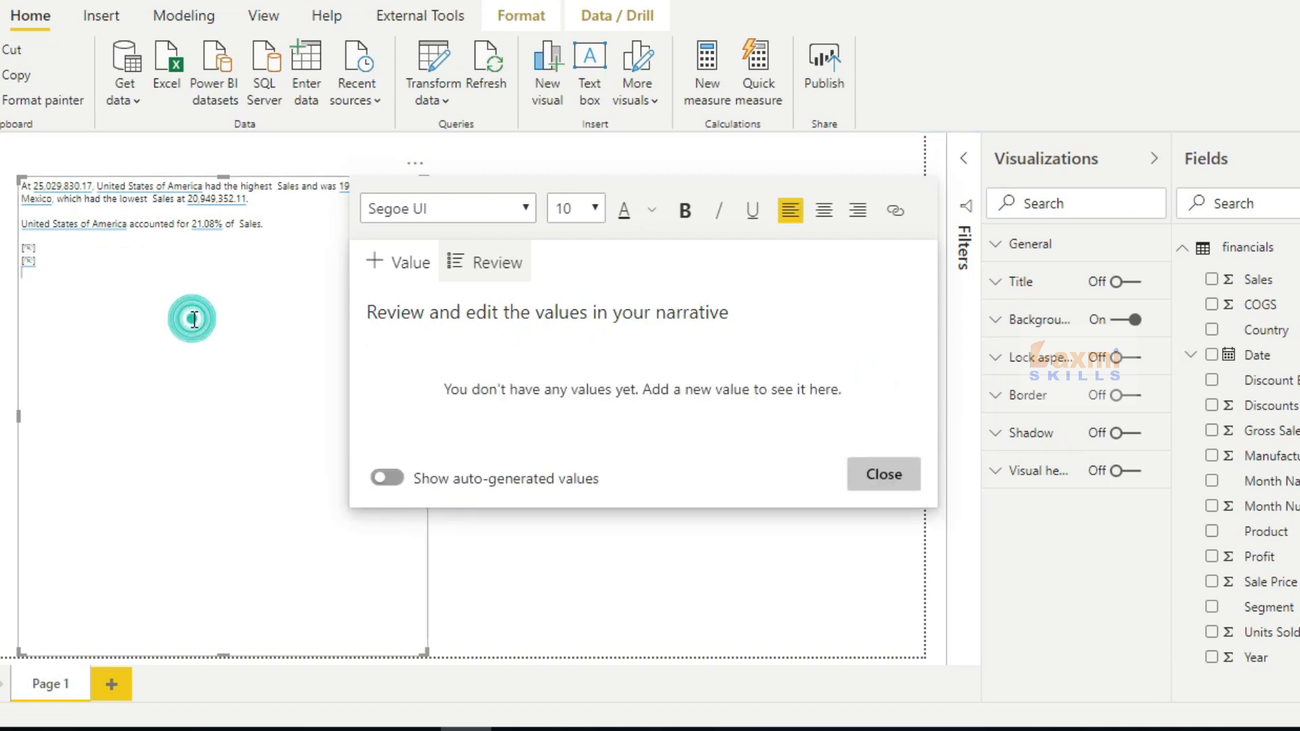